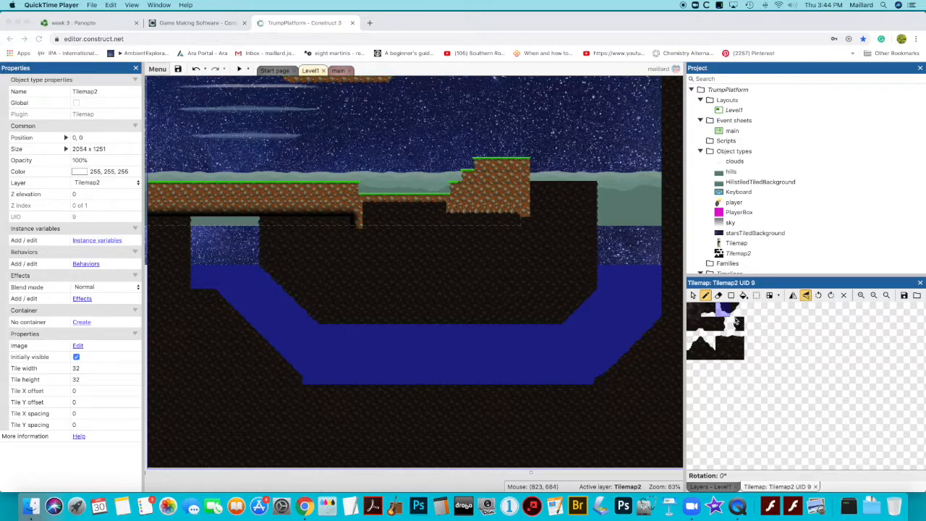
Choose a dark fill tile on Tilemap2 and paint a column of it along the layout's right edge
left_click(736, 311)
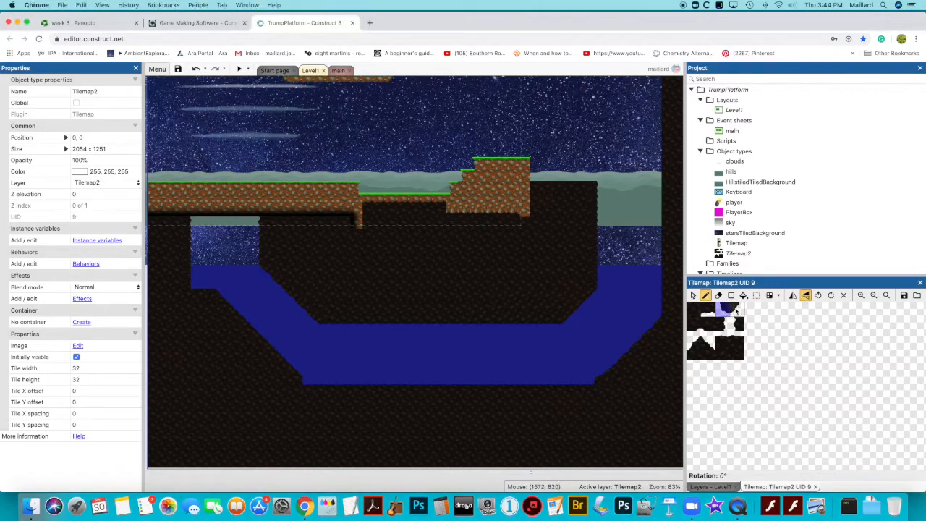
left_click(736, 309)
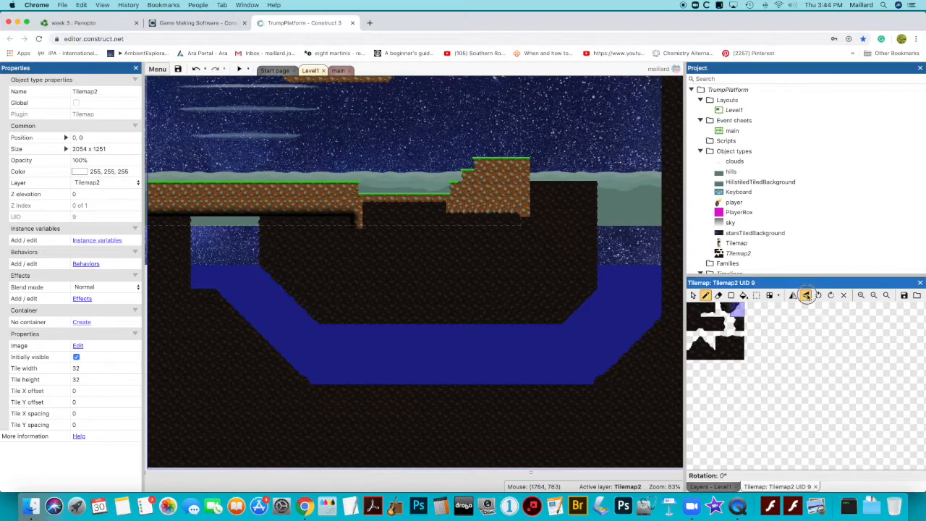
left_click(723, 310)
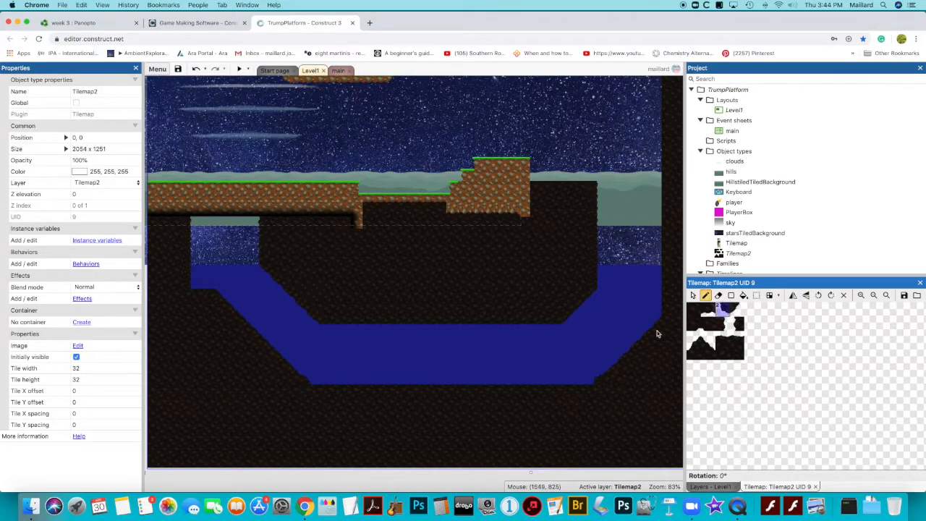
left_click(737, 309)
left_click(805, 296)
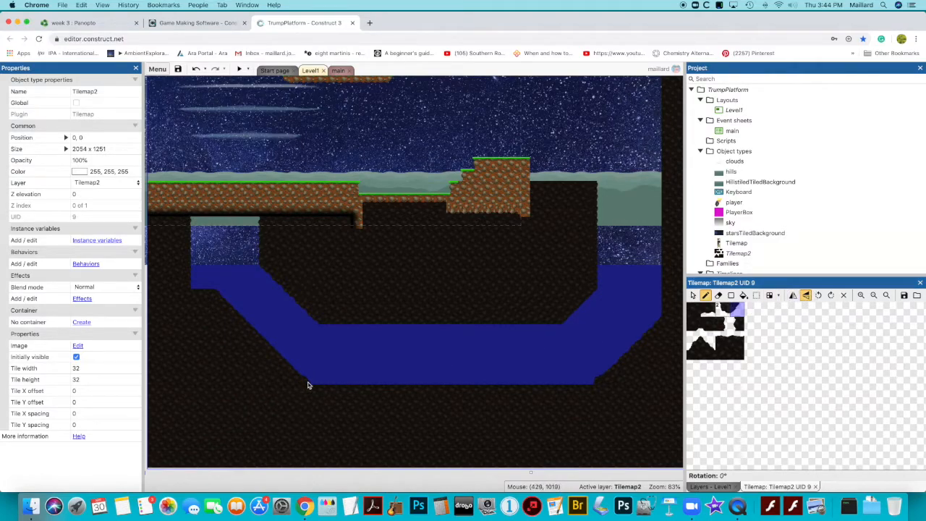
scroll(549, 341, "right", 5)
scroll(549, 341, "up", 2)
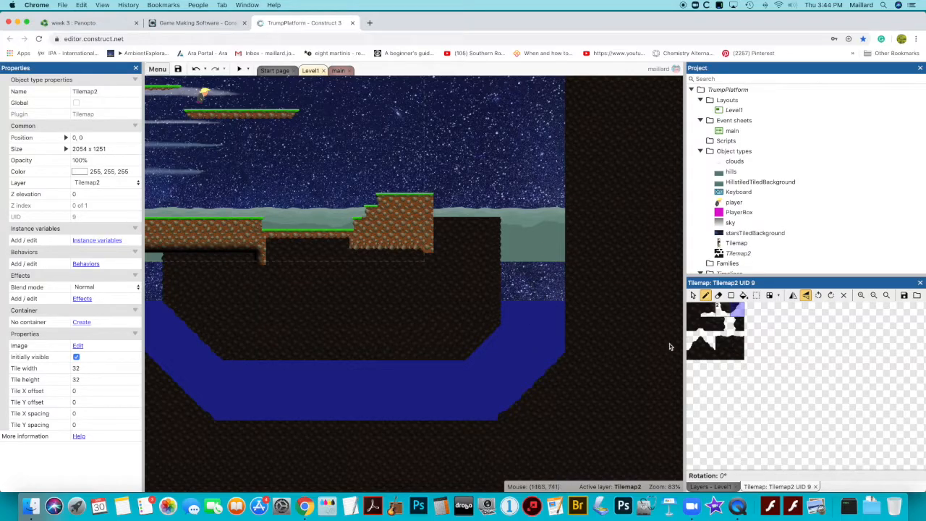
left_click(737, 324)
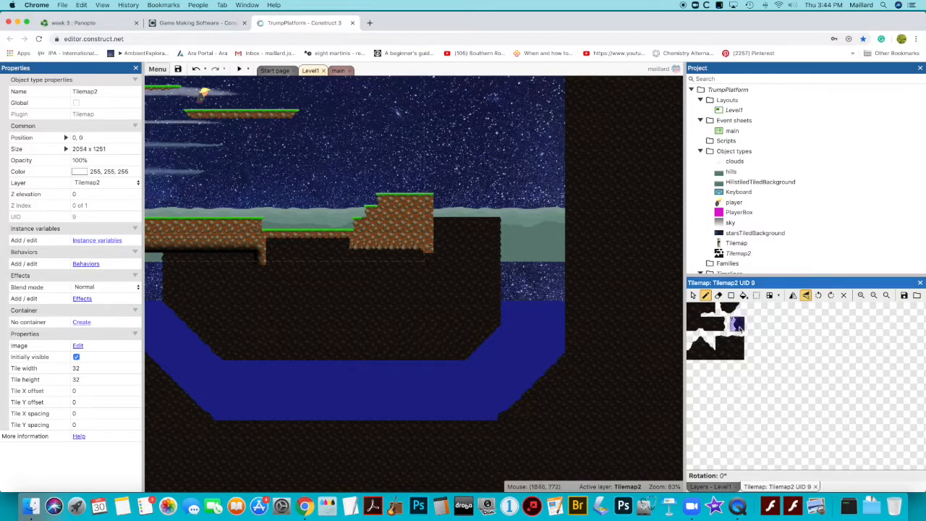
left_click(568, 347)
left_click_drag(569, 340, 569, 149)
scroll(533, 200, "up", 4)
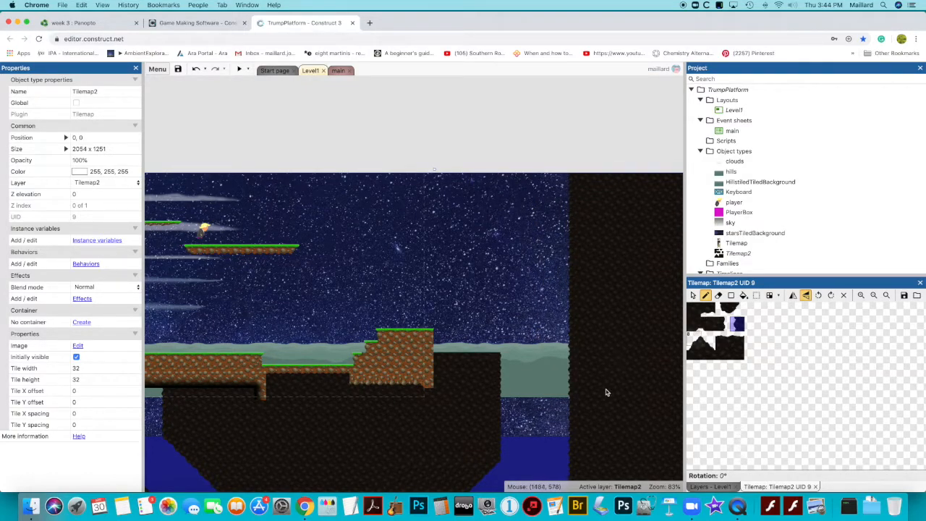
scroll(607, 392, "down", 3)
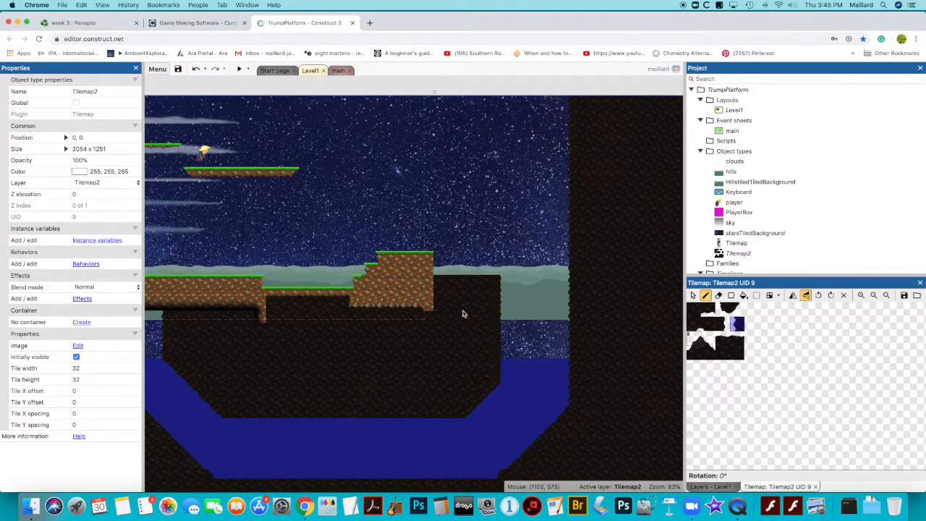
scroll(463, 314, "left", 5)
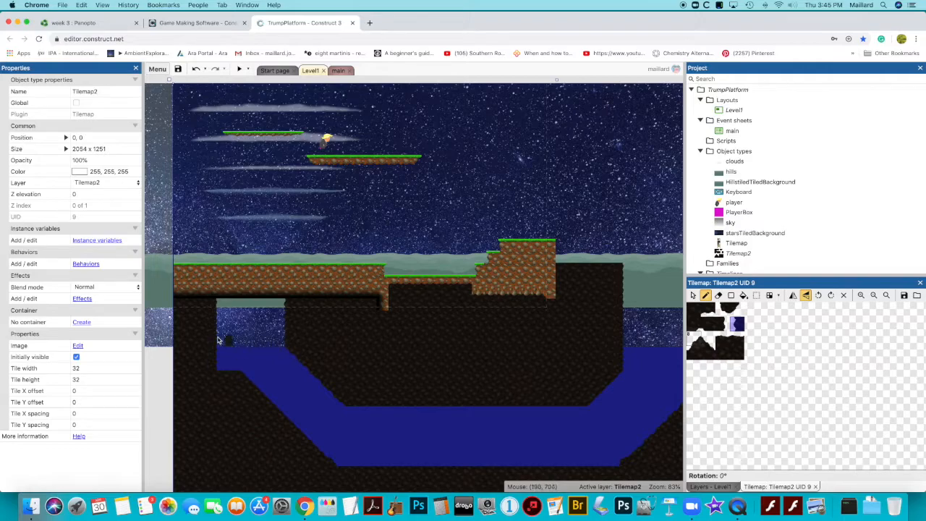
scroll(463, 353, "down", 2)
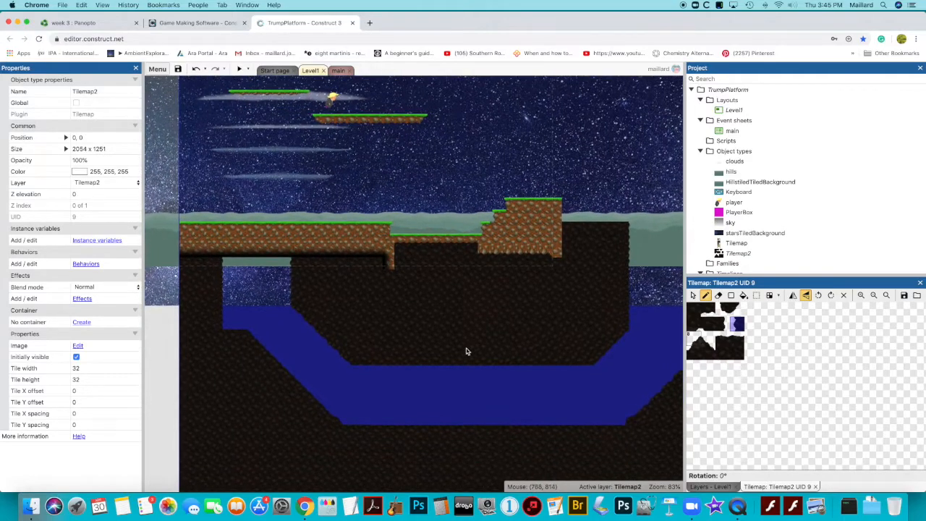
scroll(466, 351, "down", 1)
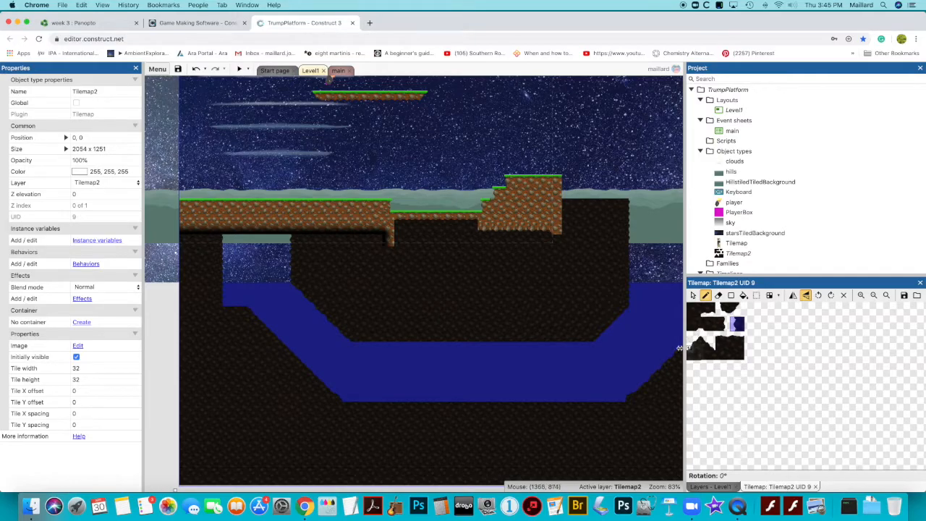
scroll(423, 322, "left", 5)
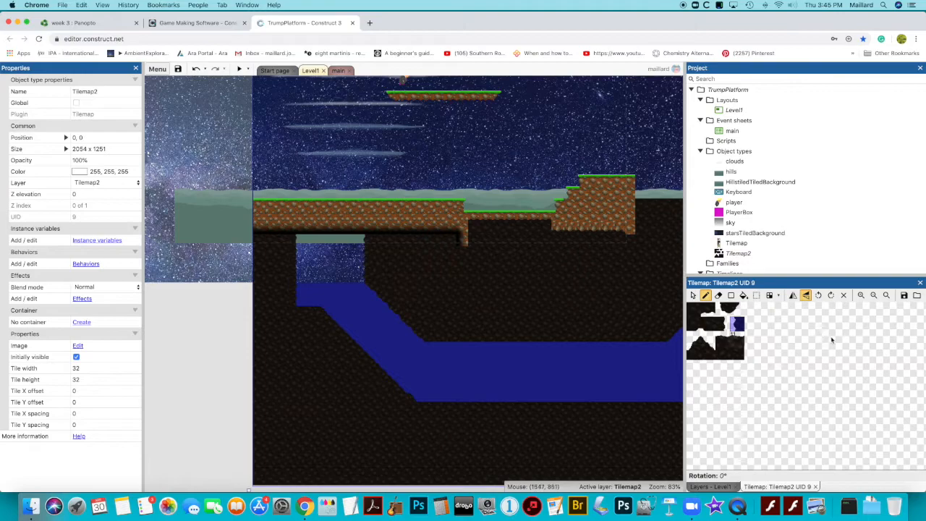
Hide the Graphics layer in the editor and make the game layer the active layer
left_click(710, 487)
left_click(709, 325)
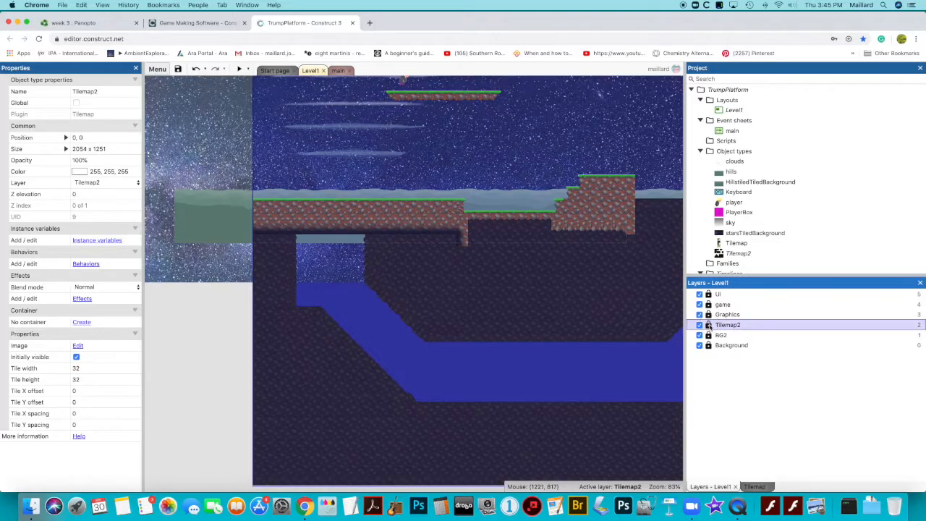
left_click(708, 315)
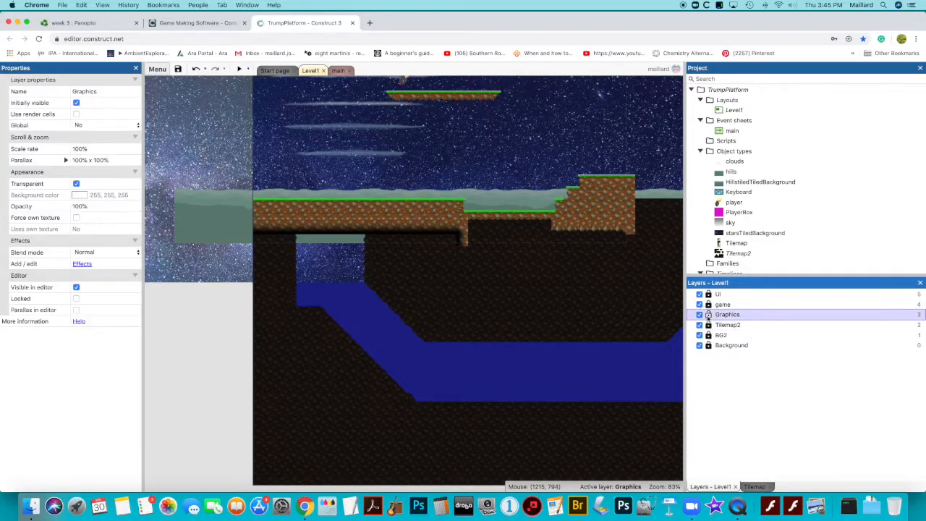
left_click(756, 486)
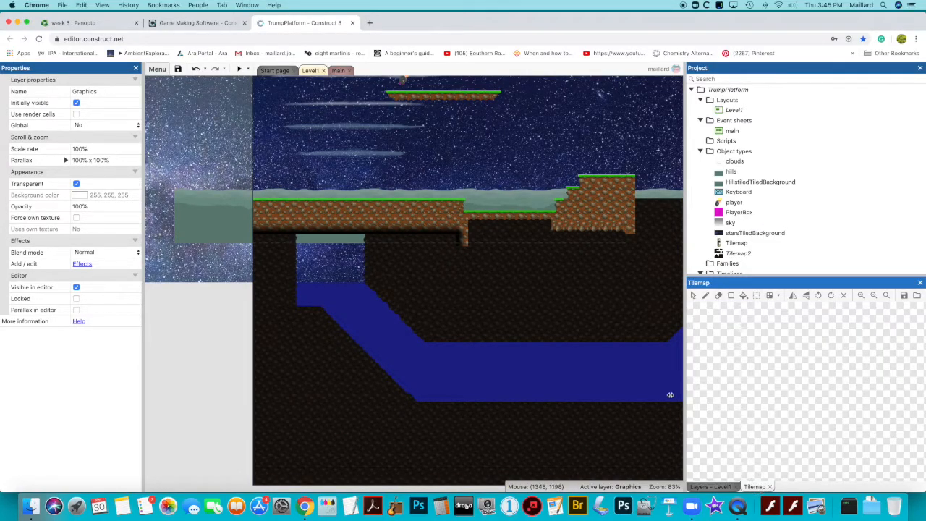
left_click(556, 284)
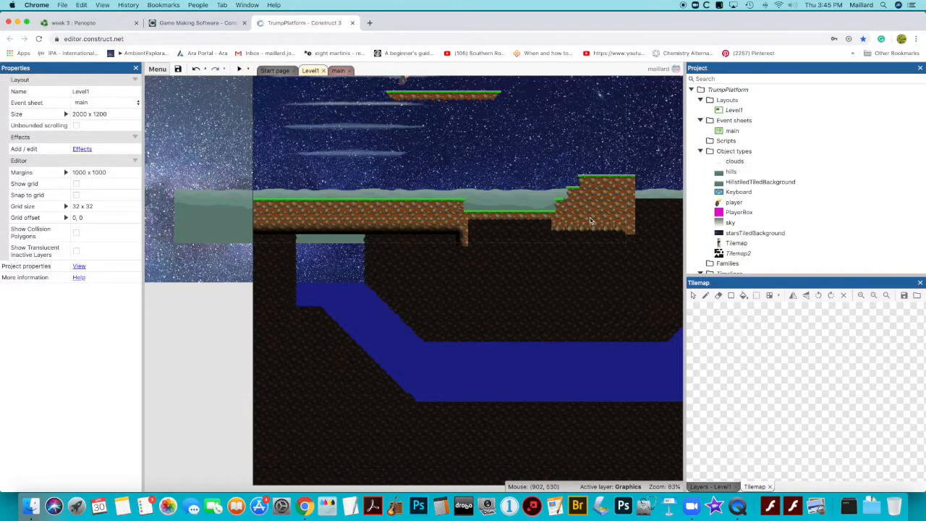
left_click(713, 486)
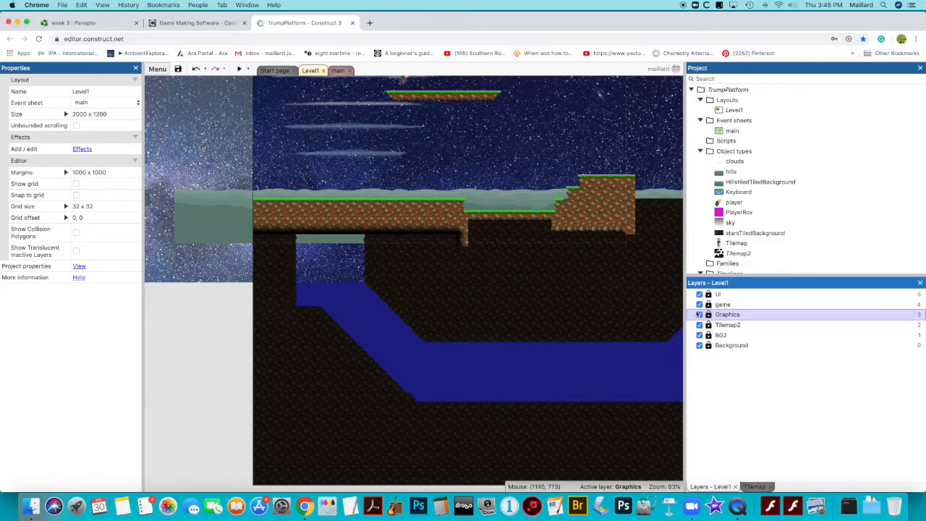
left_click(711, 315)
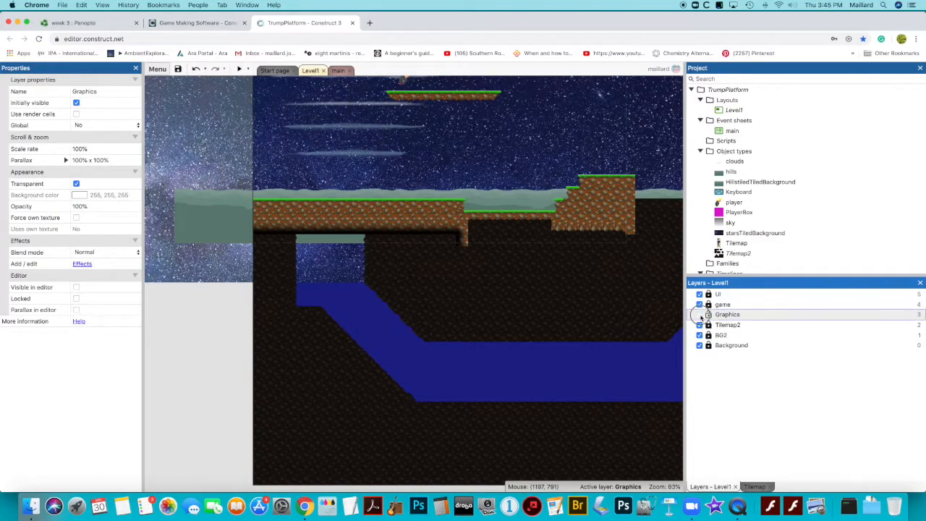
left_click(699, 305)
left_click(698, 305)
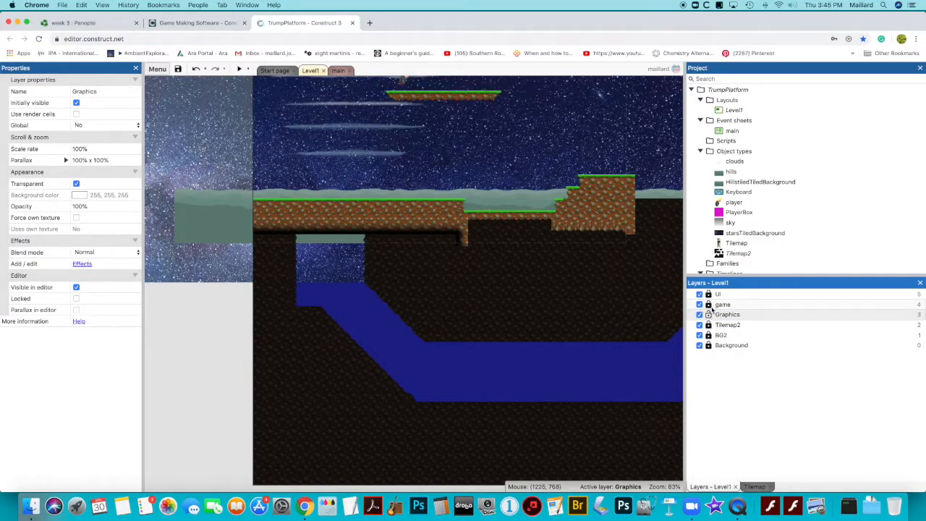
left_click(749, 306)
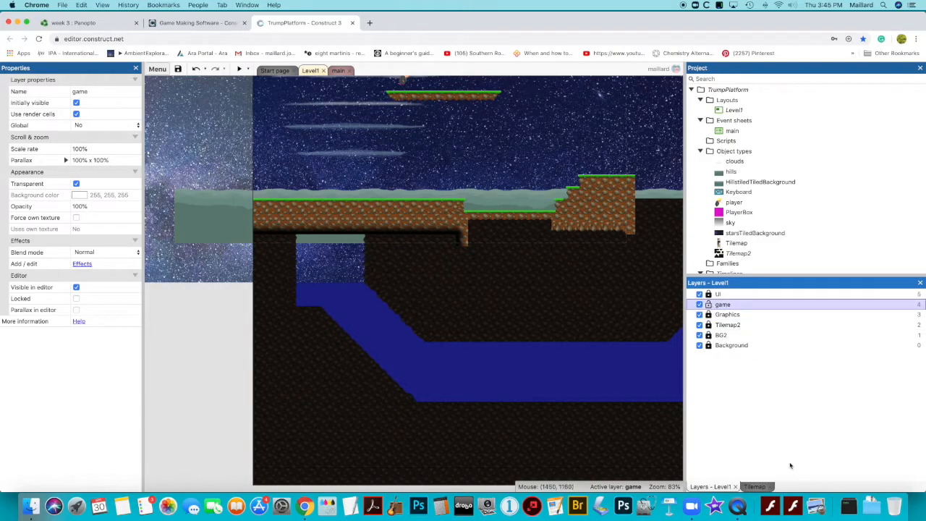
Select the game layer's Tilemap and erase its ground tiles across the left platform's middle section
left_click(753, 487)
left_click(447, 226)
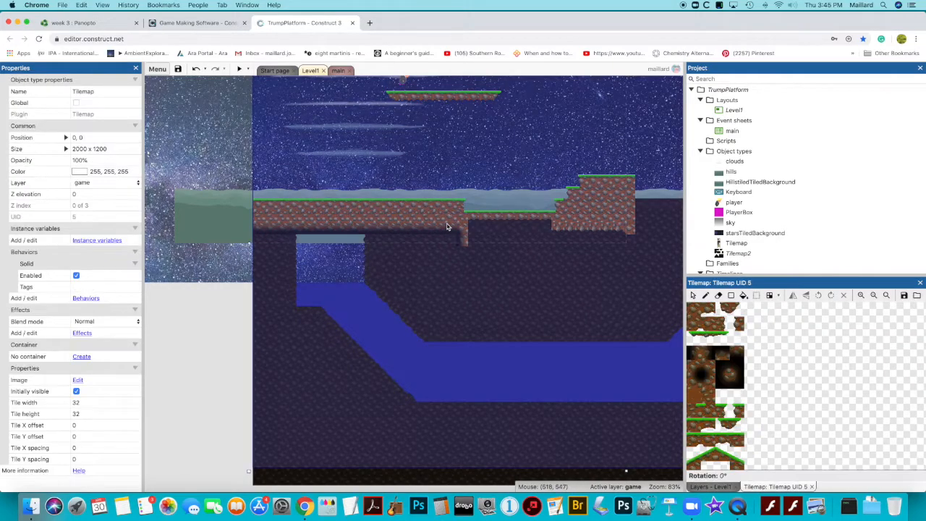
scroll(447, 226, "up", 3)
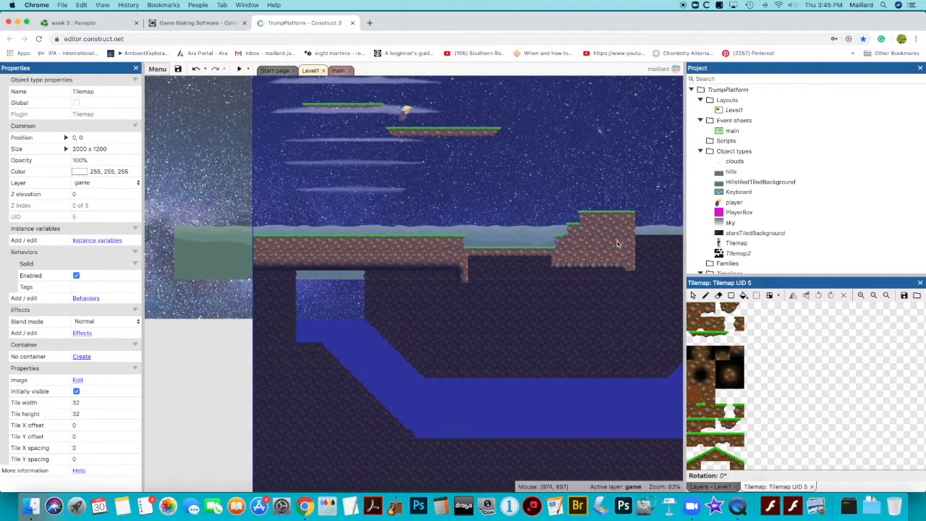
scroll(617, 244, "down", 1)
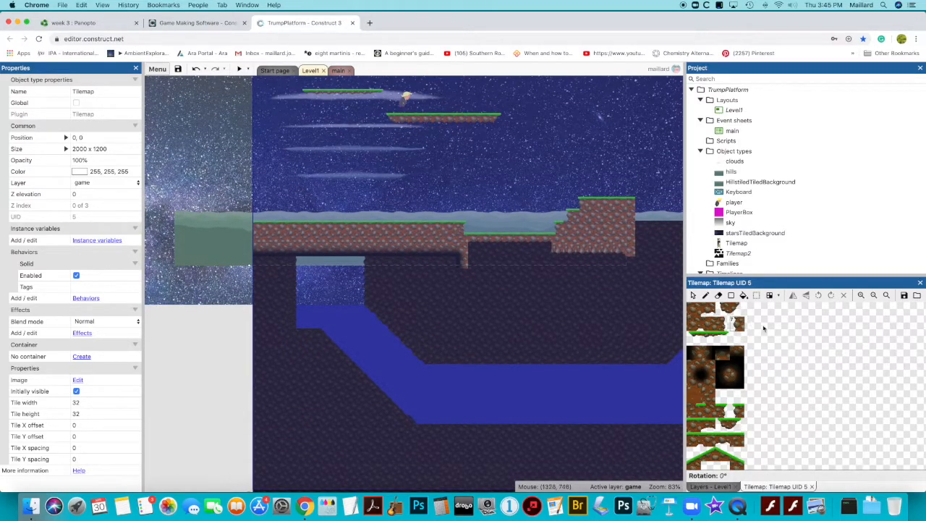
left_click(718, 295)
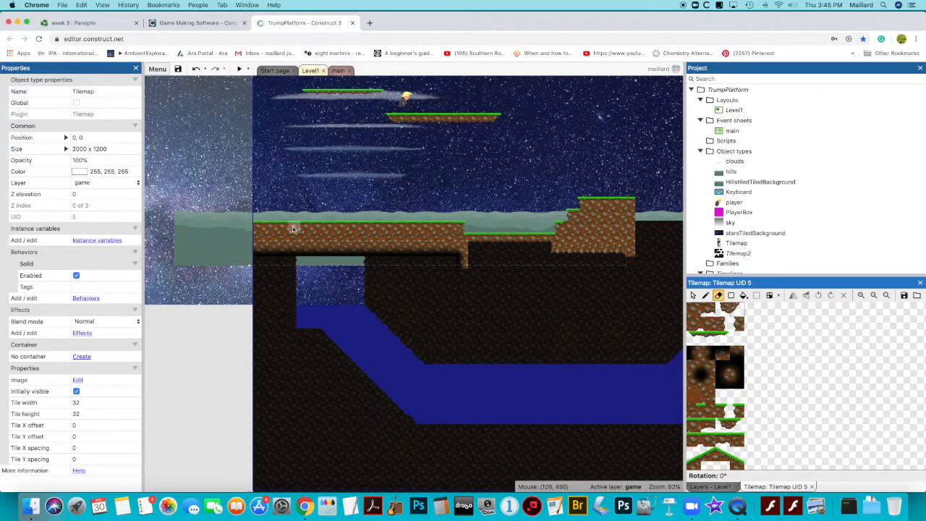
mouse_move(287, 230)
left_mouse_down()
mouse_move(283, 253)
mouse_move(300, 258)
mouse_move(367, 256)
mouse_move(367, 228)
mouse_move(311, 227)
mouse_move(295, 240)
mouse_move(354, 243)
left_mouse_up()
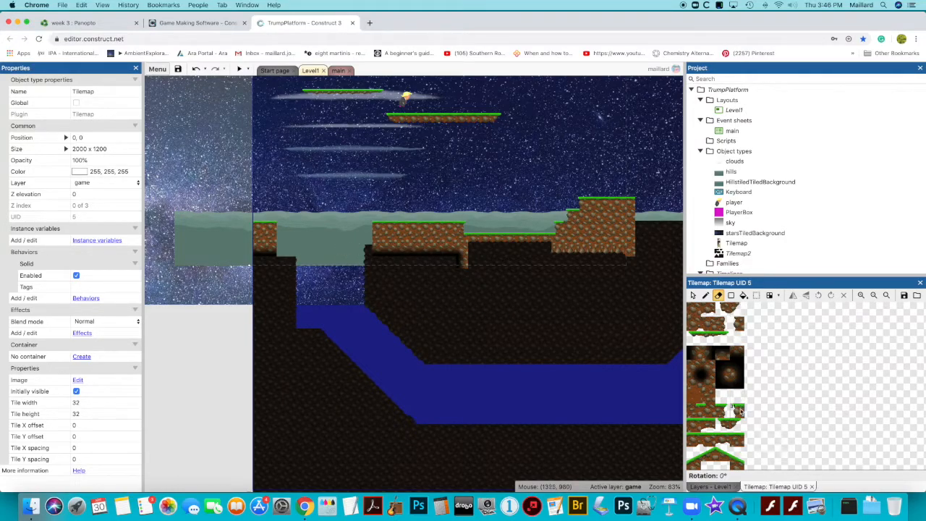
With the Pencil, pick an edge tile and place it at the lower corner of the left ground block
left_click(720, 412)
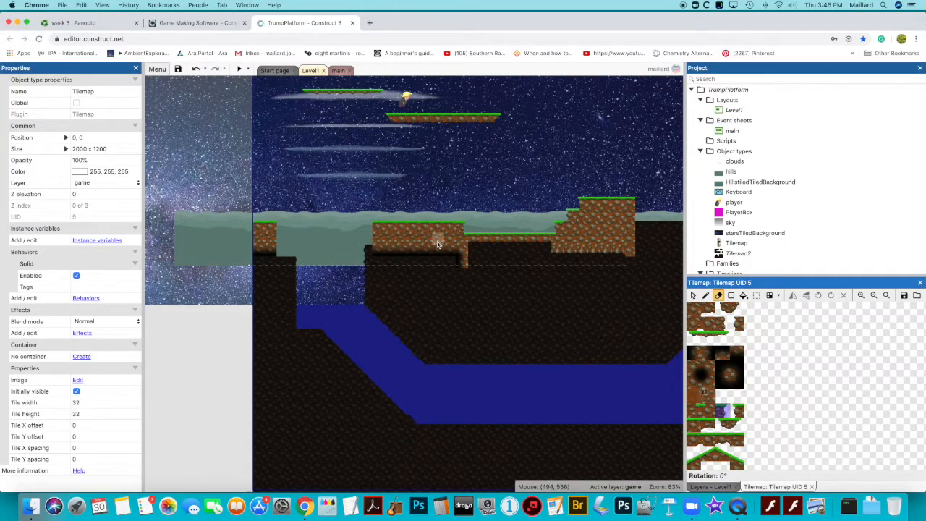
left_click(705, 295)
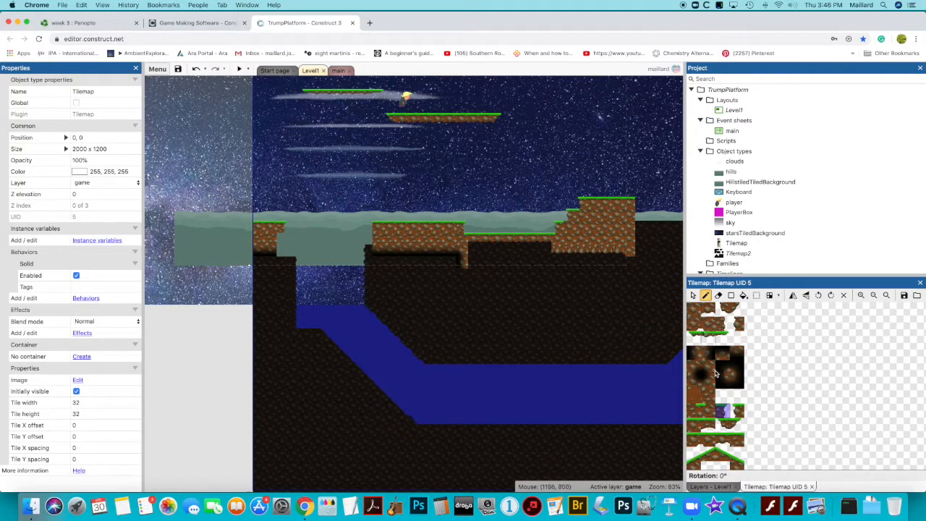
left_click(738, 414)
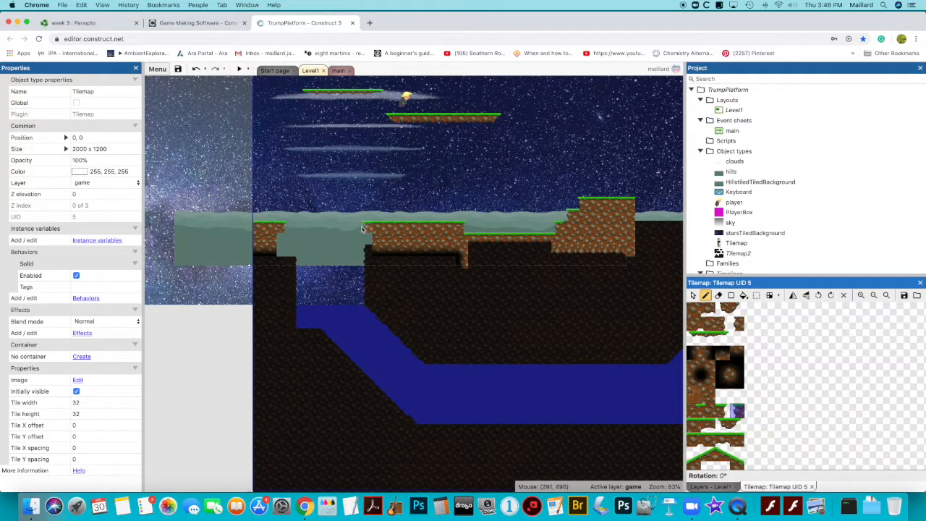
left_click(723, 324)
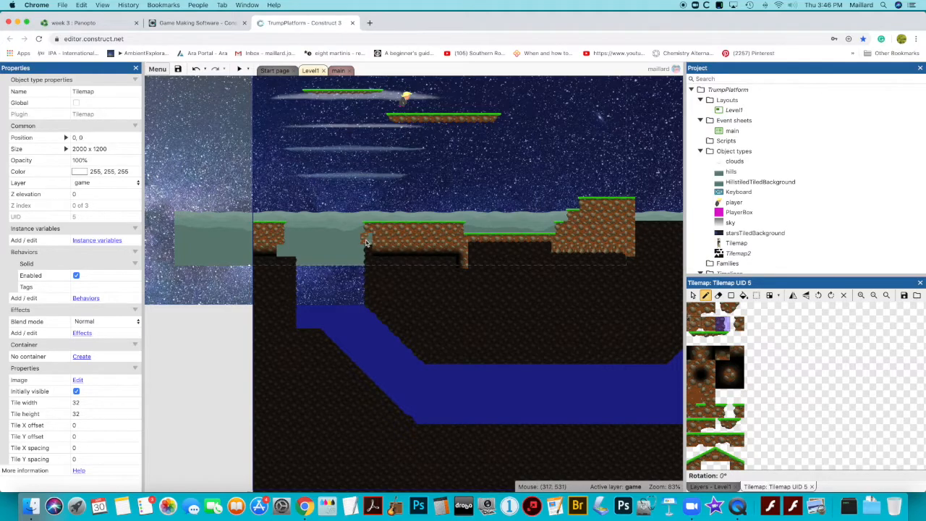
left_click(736, 323)
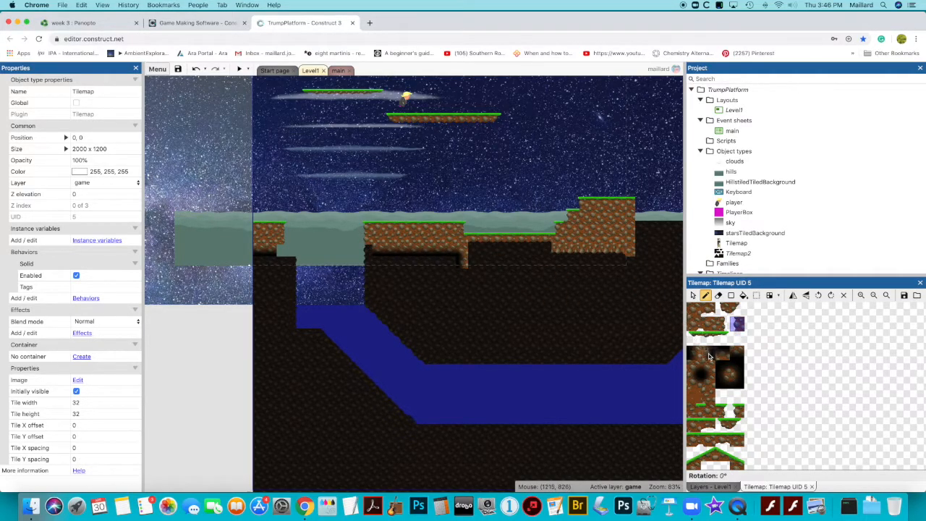
left_click(736, 353)
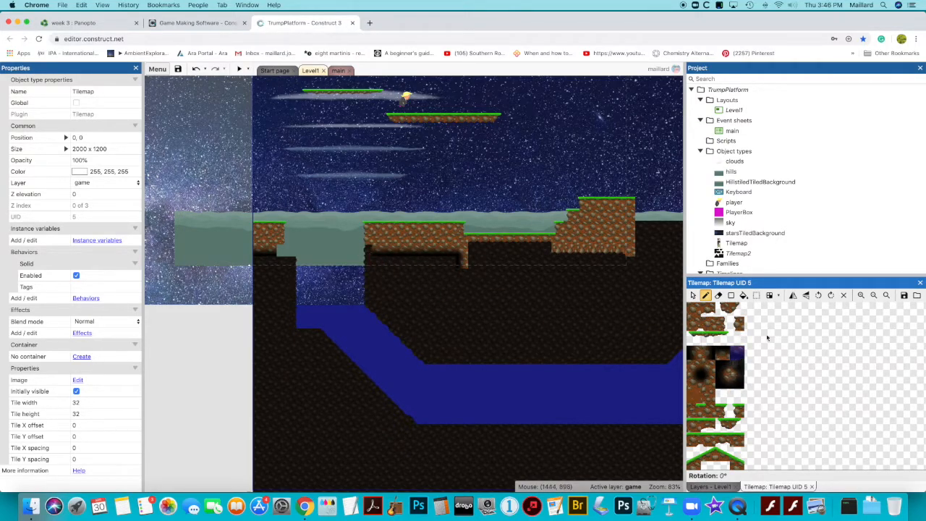
left_click(722, 309)
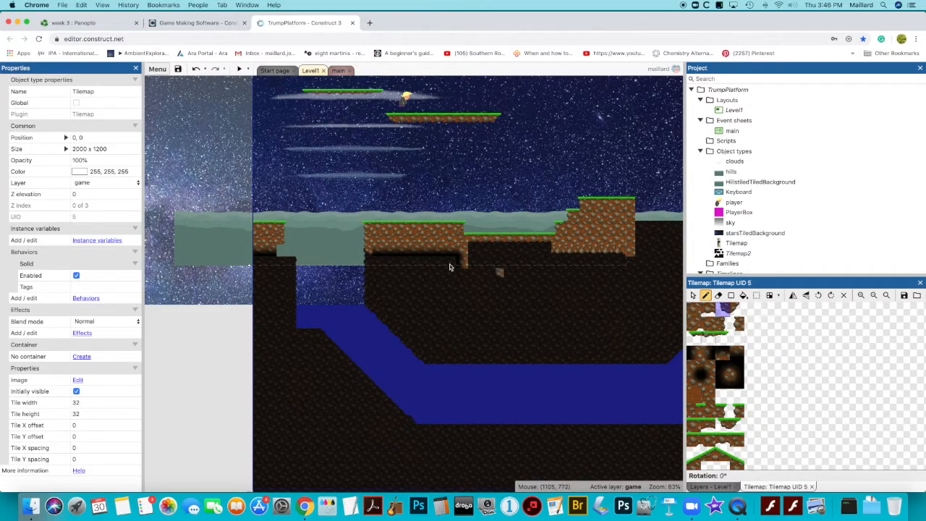
left_click(735, 309)
left_click(282, 255)
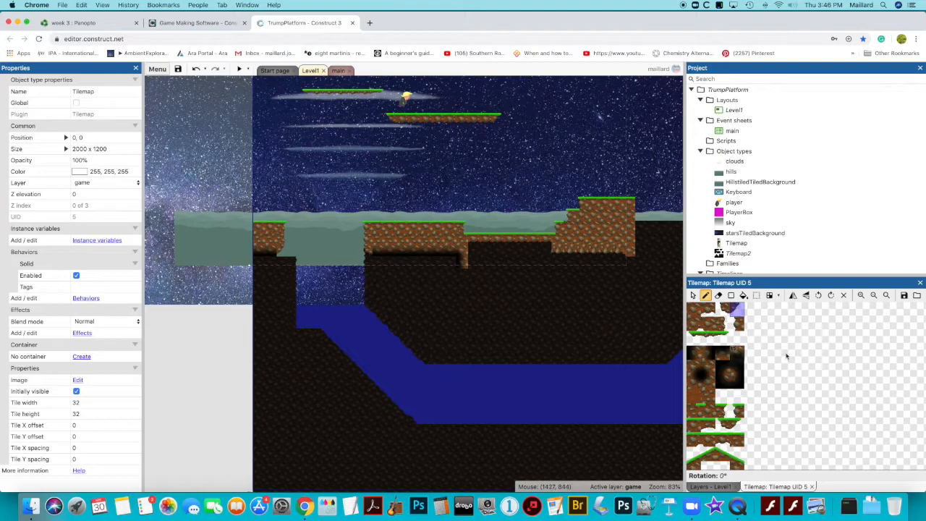
Pick grass and edge tiles and paint them along the right end of the left ground block
left_click(694, 313)
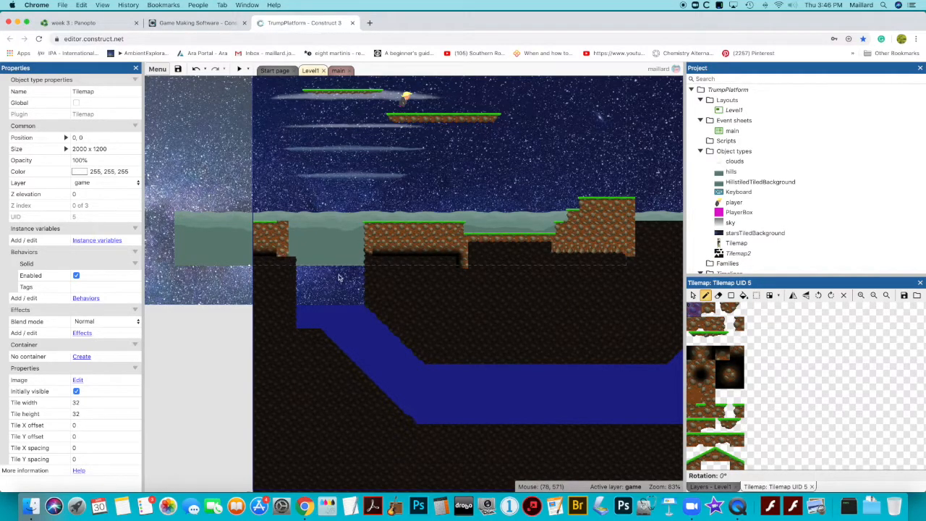
left_click(736, 353)
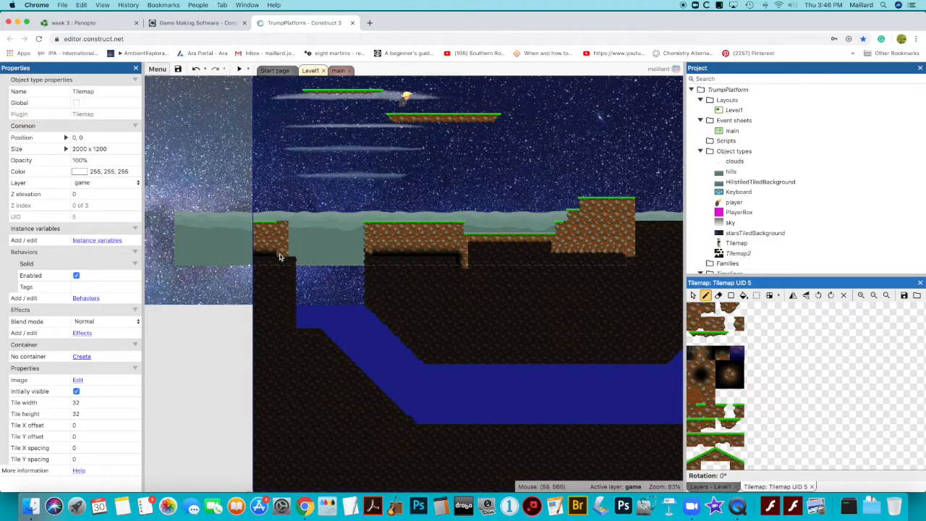
left_click(722, 411)
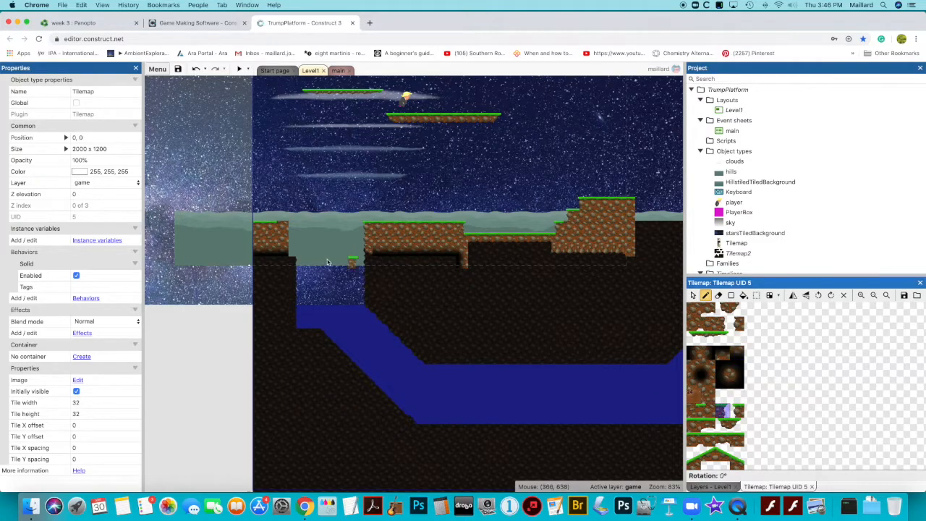
left_click(282, 225)
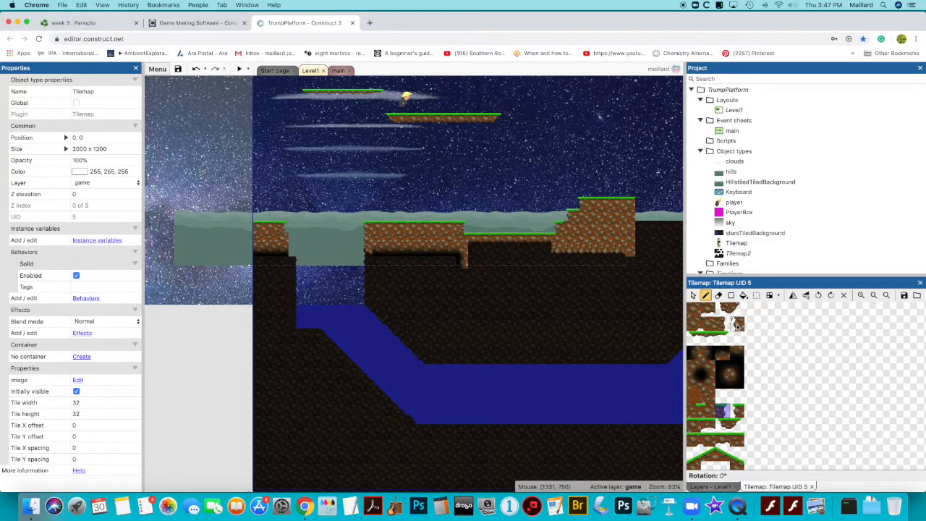
left_click(726, 324)
left_click(286, 255)
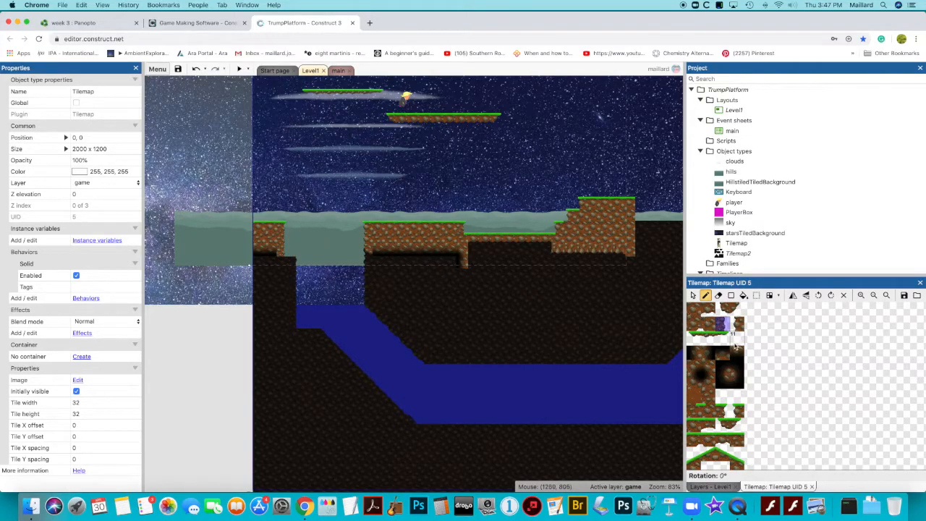
left_click(722, 410)
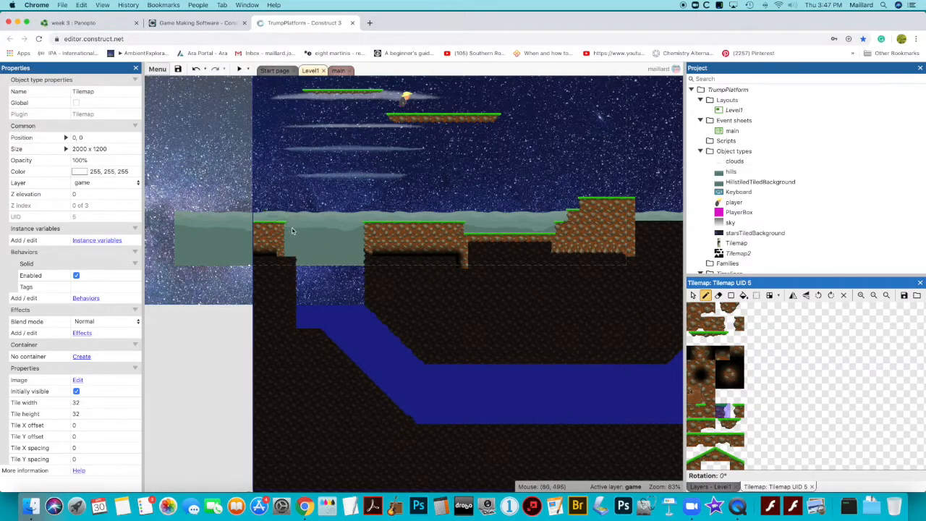
left_click(294, 230)
left_click(735, 326)
left_click(720, 325)
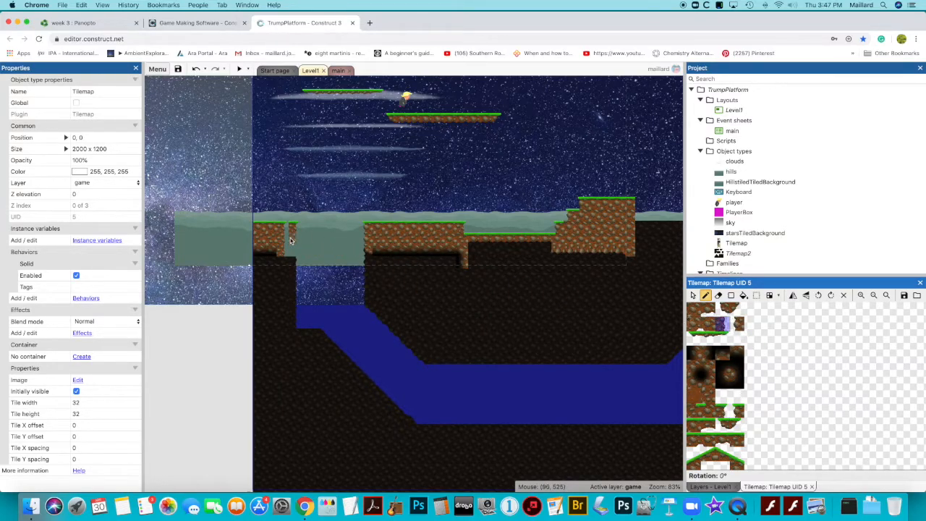
left_click(292, 245)
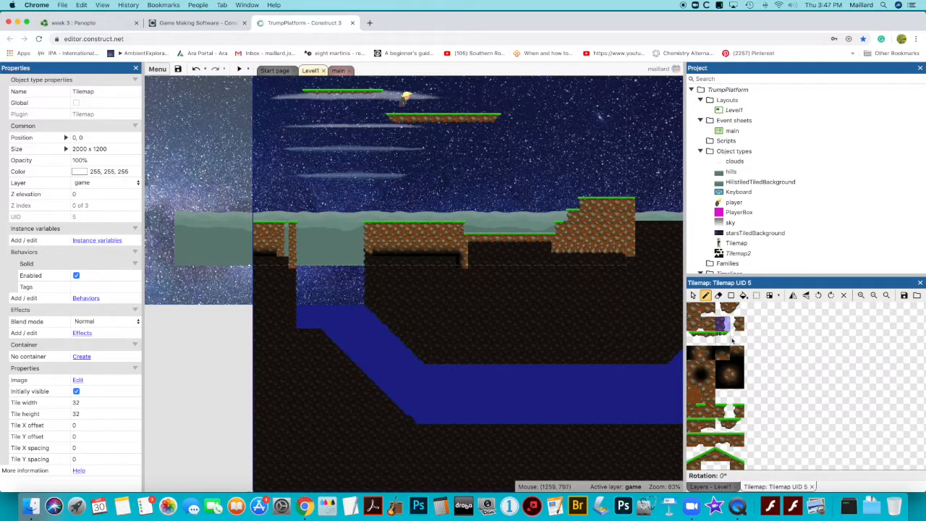
left_click(736, 441)
left_click(285, 227)
Extend the left ground block's right end downward into a narrowing point of edge tiles above the water
scroll(286, 228, "up", 1)
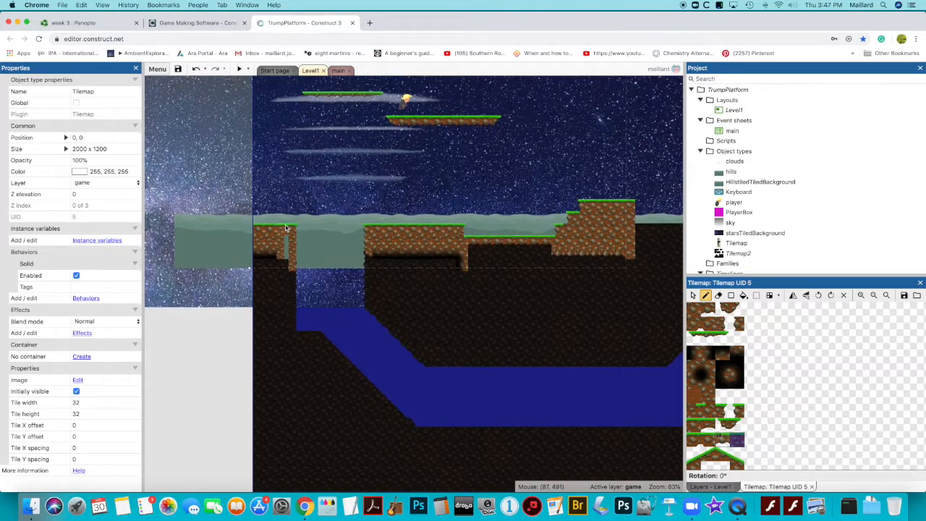
left_click(697, 319)
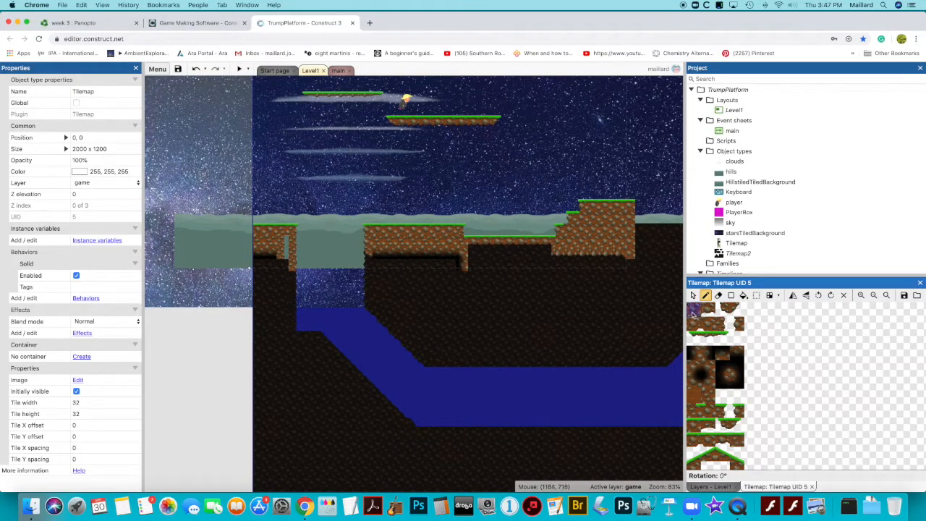
left_click(282, 245)
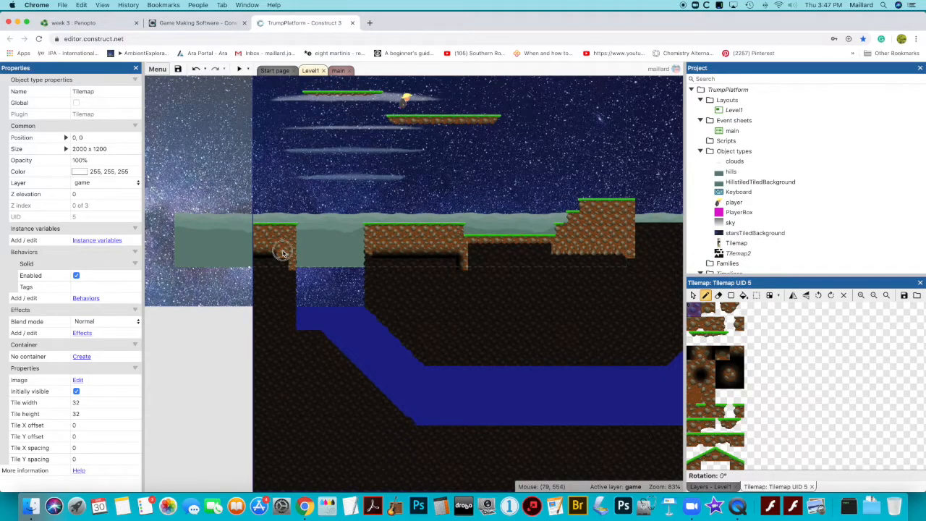
scroll(820, 381, "down", 1)
scroll(820, 381, "up", 1)
left_click_drag(722, 307, 733, 306)
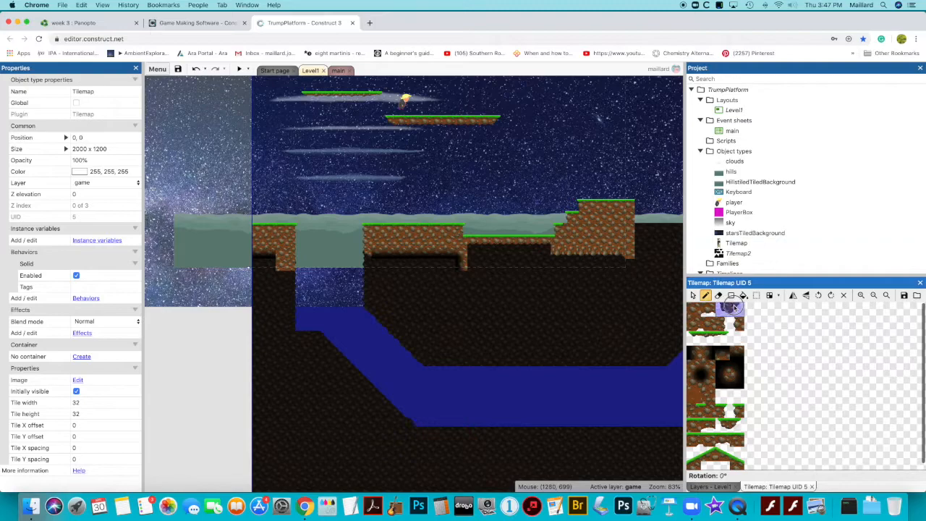
left_click(283, 275)
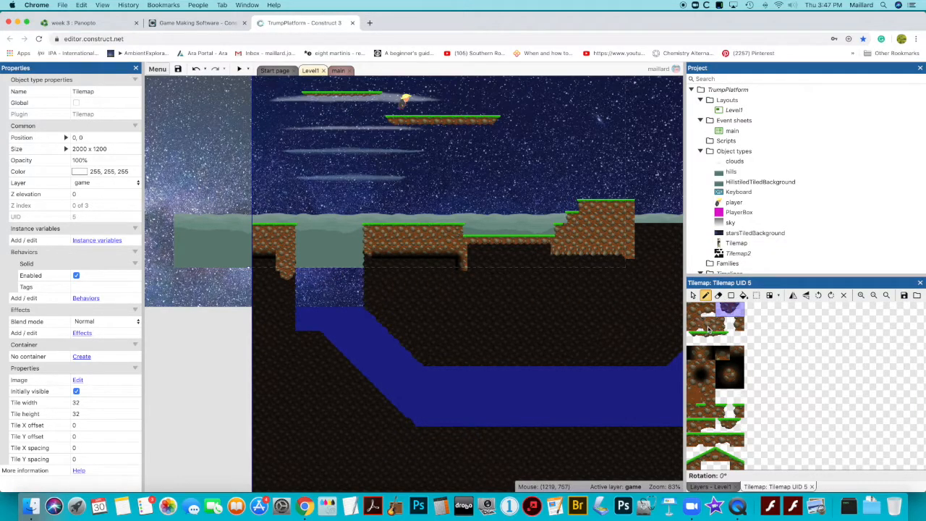
left_click(709, 330)
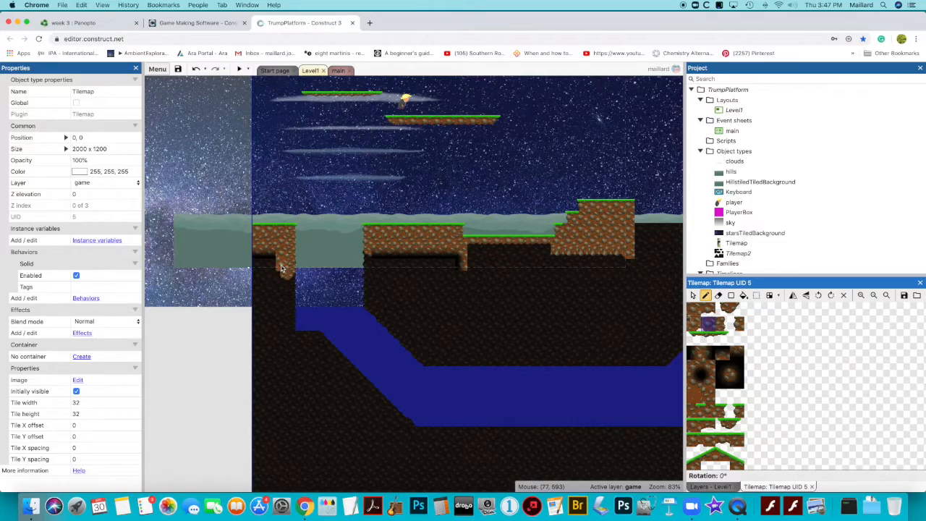
left_click(695, 326)
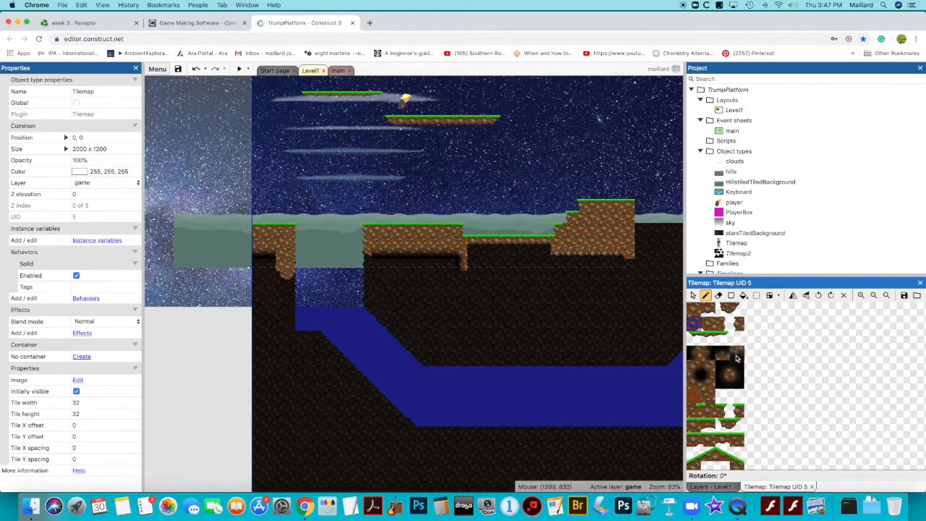
left_click(713, 328)
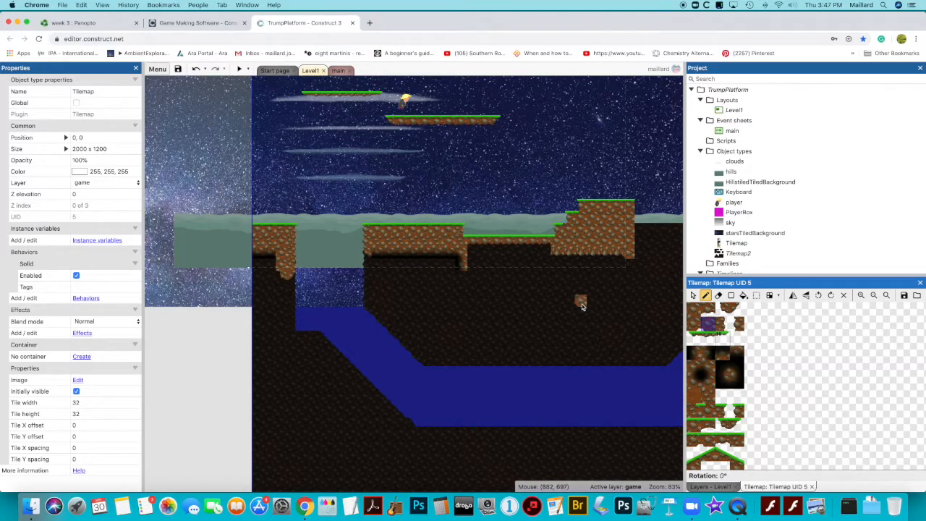
Paint a tall vertical column of edge tiles along the right side of the water area
scroll(583, 307, "right", 3)
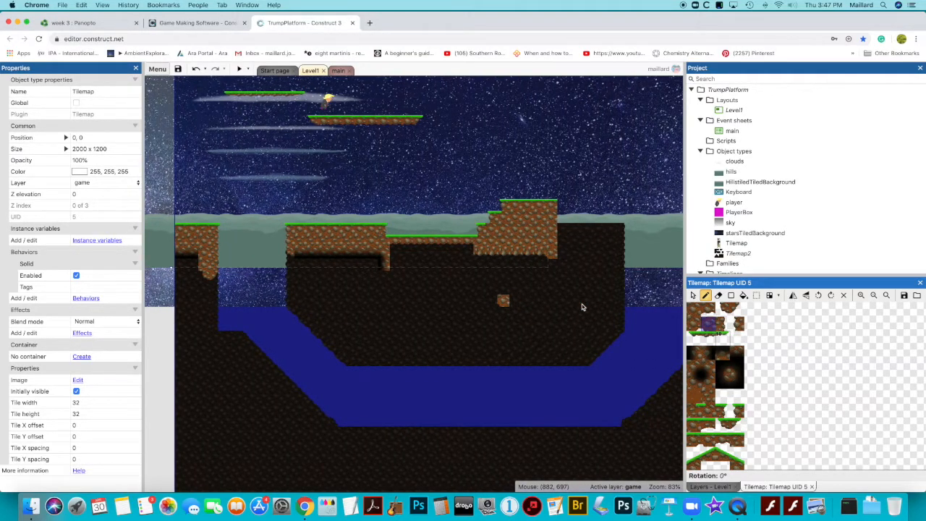
scroll(571, 307, "right", 3)
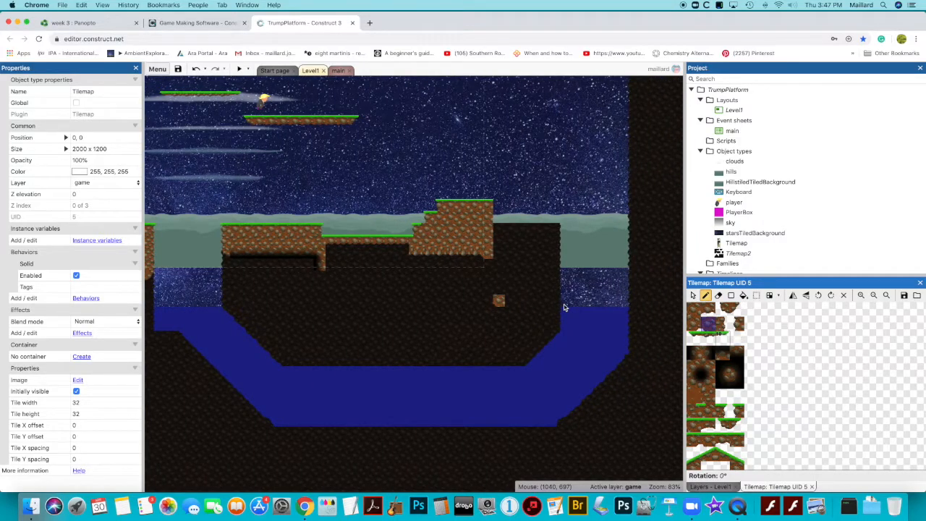
scroll(564, 307, "right", 2)
scroll(564, 308, "right", 1)
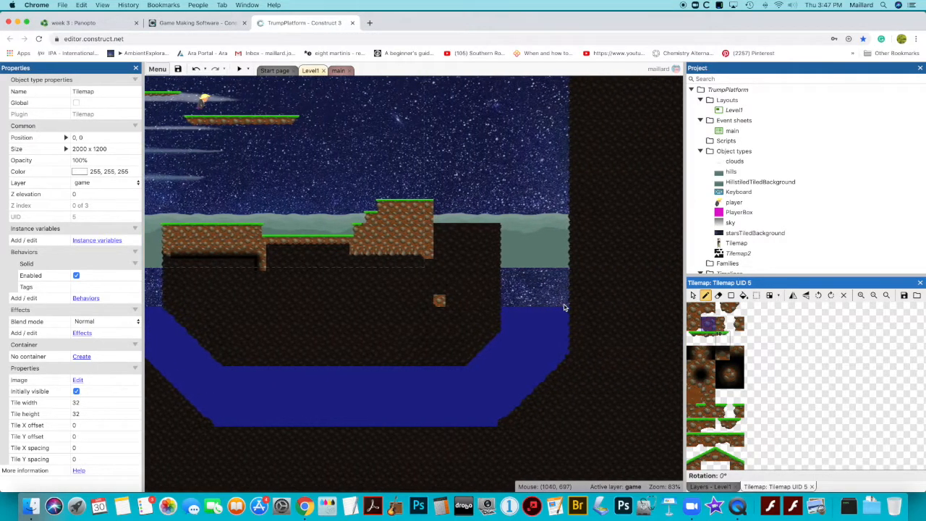
scroll(565, 307, "right", 1)
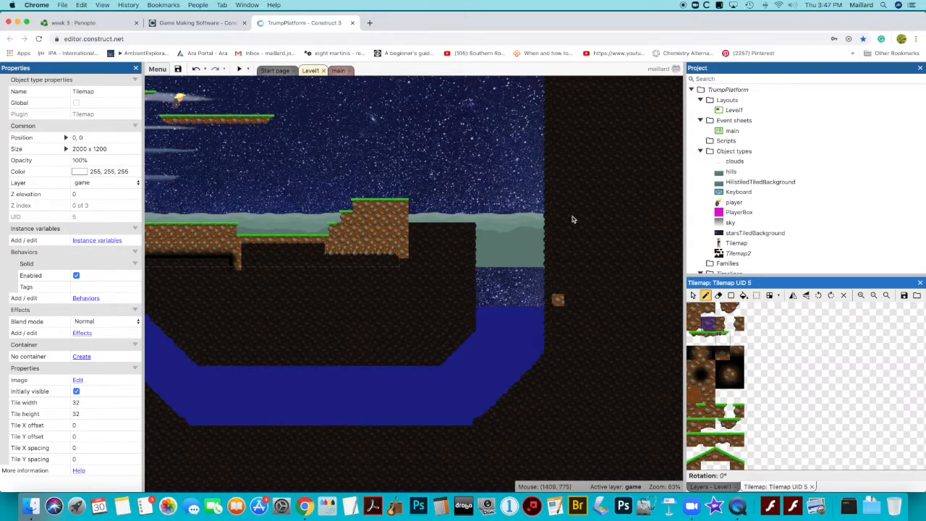
scroll(561, 180, "down", 1)
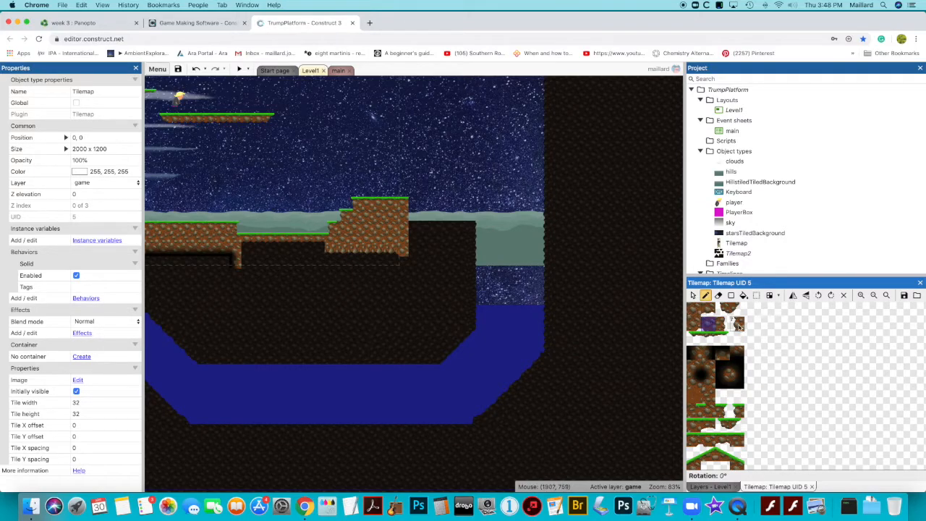
left_click(738, 326)
scroll(572, 230, "down", 2)
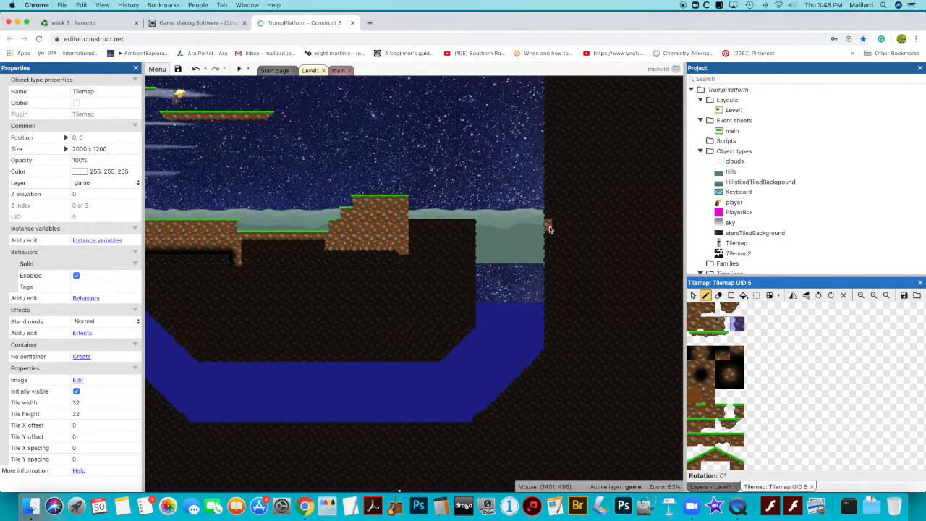
scroll(546, 225, "down", 1)
left_click_drag(546, 225, 546, 345)
scroll(552, 269, "up", 1)
left_click_drag(552, 269, 552, 107)
scroll(547, 184, "left", 1)
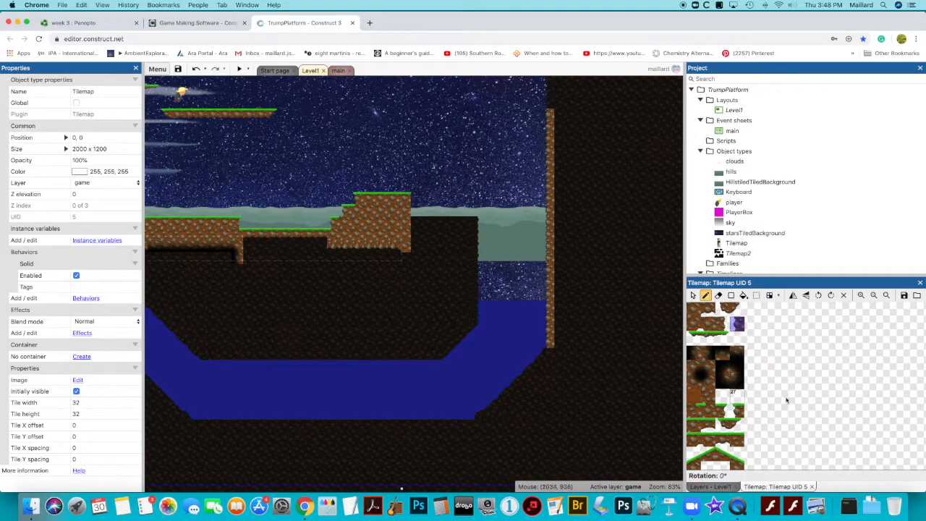
Cap the column with a grass tile and paint a second edge column beside it down to the water
left_click(737, 411)
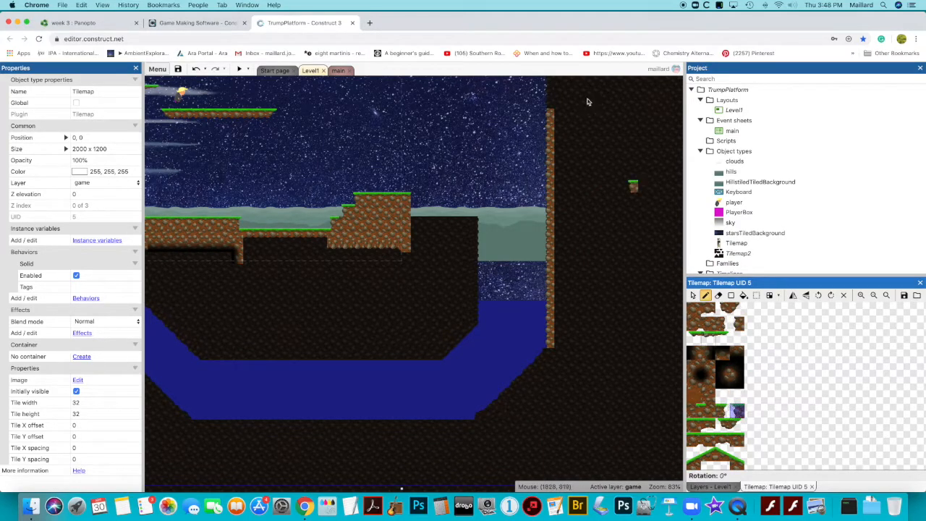
left_click(547, 102)
scroll(545, 102, "up", 1)
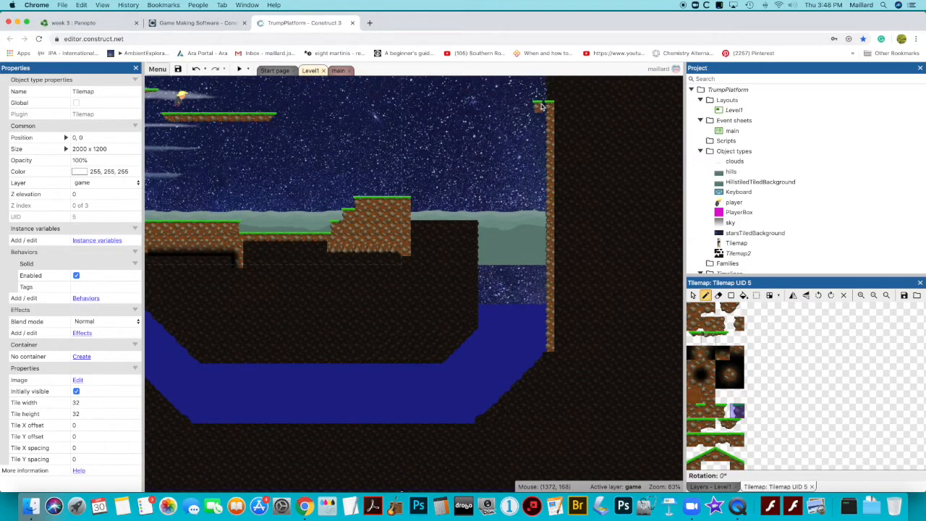
scroll(541, 106, "up", 1)
left_click(708, 353)
left_click_drag(560, 128, 556, 353)
scroll(556, 353, "up", 2)
left_click_drag(741, 311, 727, 309)
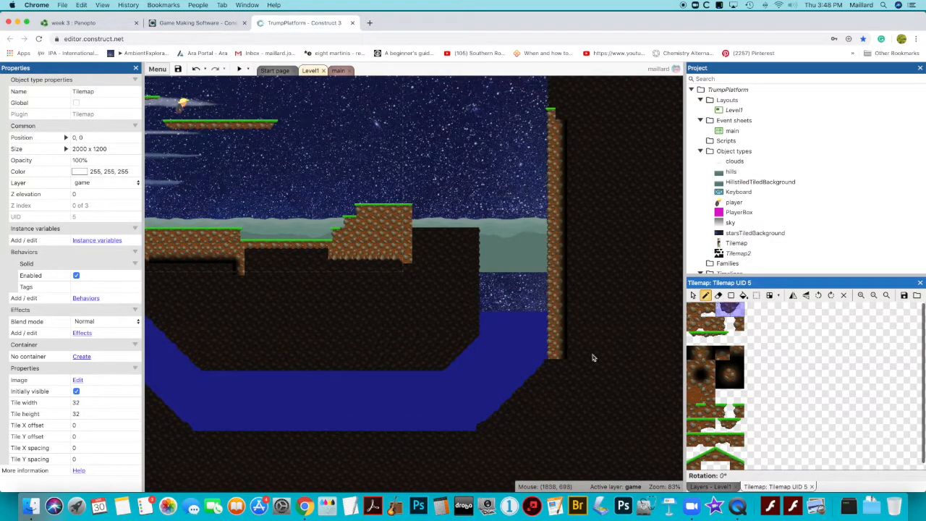
left_click(555, 368)
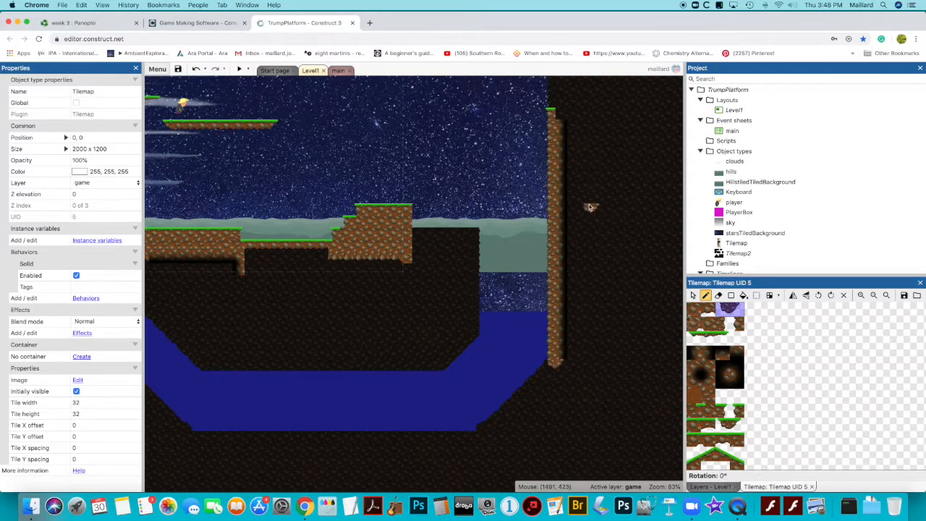
Place a grass cap tile on top of the widened wall column
scroll(590, 208, "up", 5)
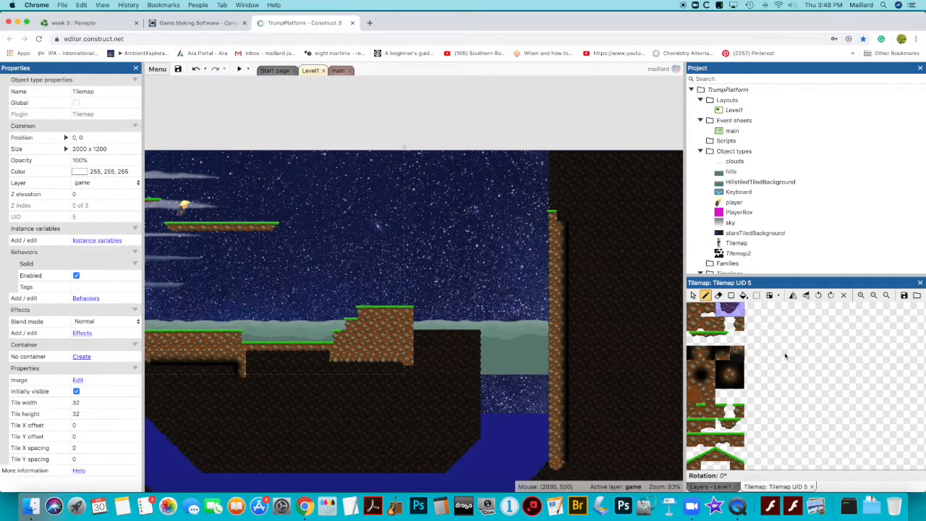
left_click(723, 410)
left_click(560, 215)
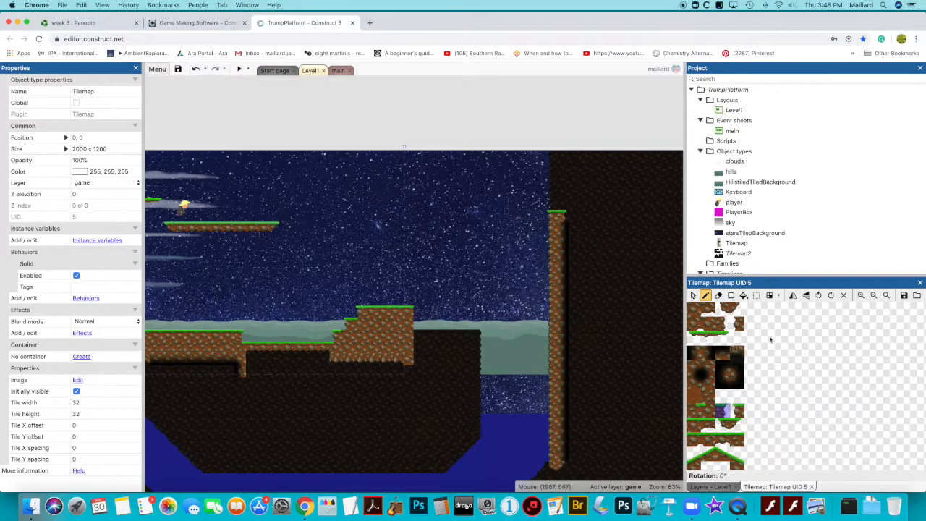
left_click(732, 309)
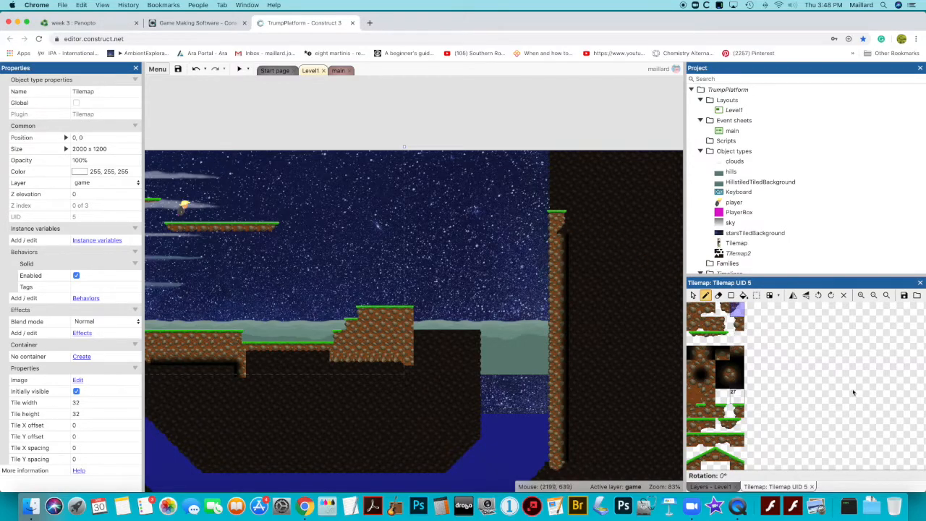
left_click(733, 369)
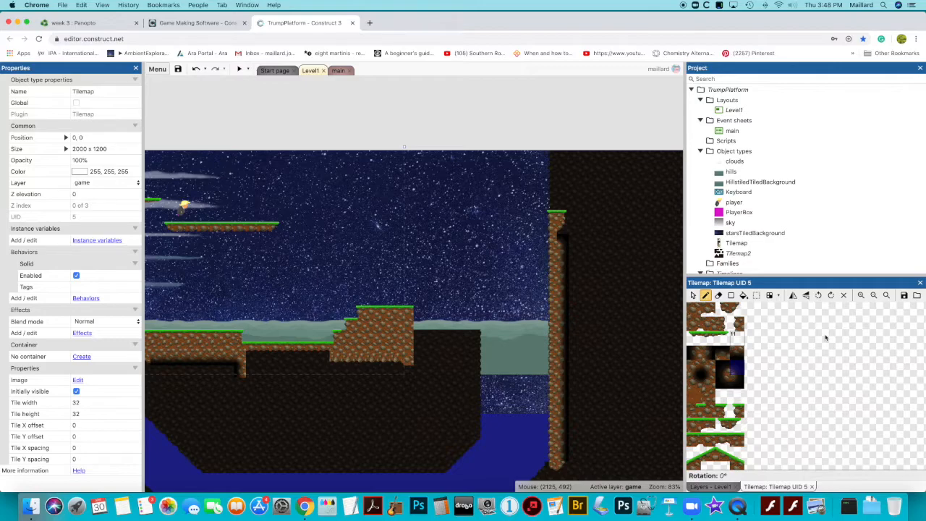
left_click(504, 323)
Paint a diagonal grass slope rising from the top of the stepped platform toward the right
scroll(505, 325, "left", 5)
scroll(507, 325, "left", 1)
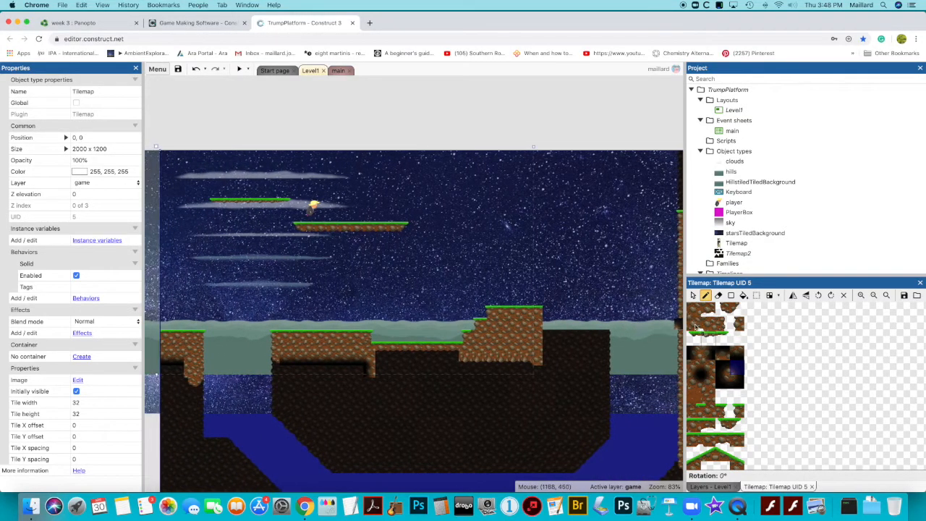
scroll(577, 309, "right", 3)
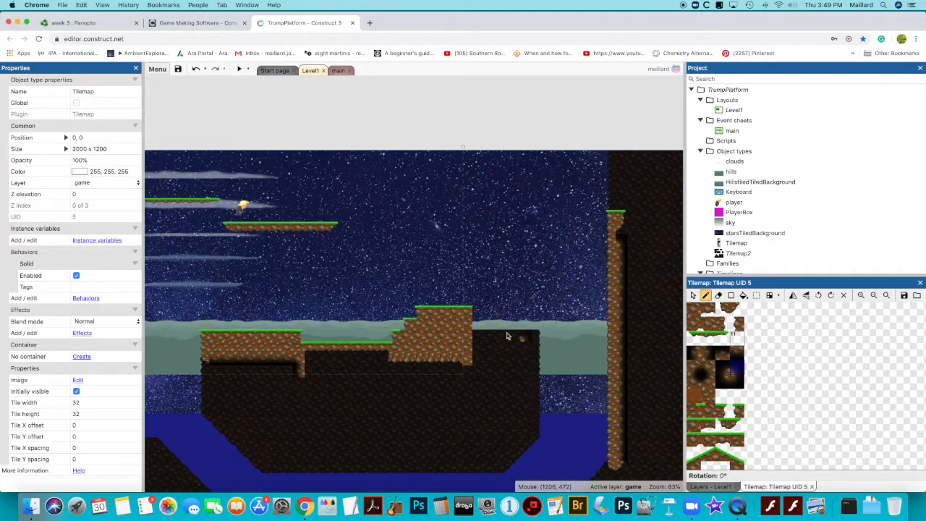
scroll(769, 370, "down", 1)
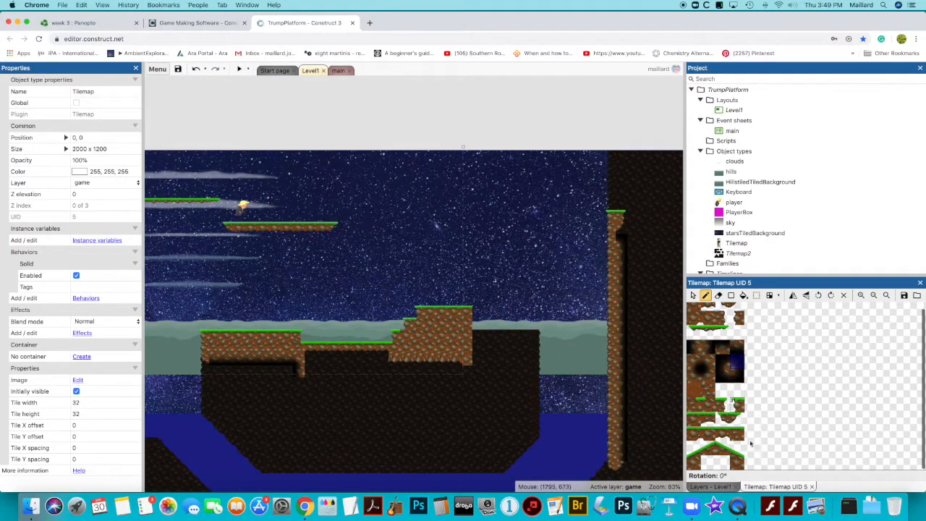
left_click(702, 454)
scroll(709, 453, "up", 1)
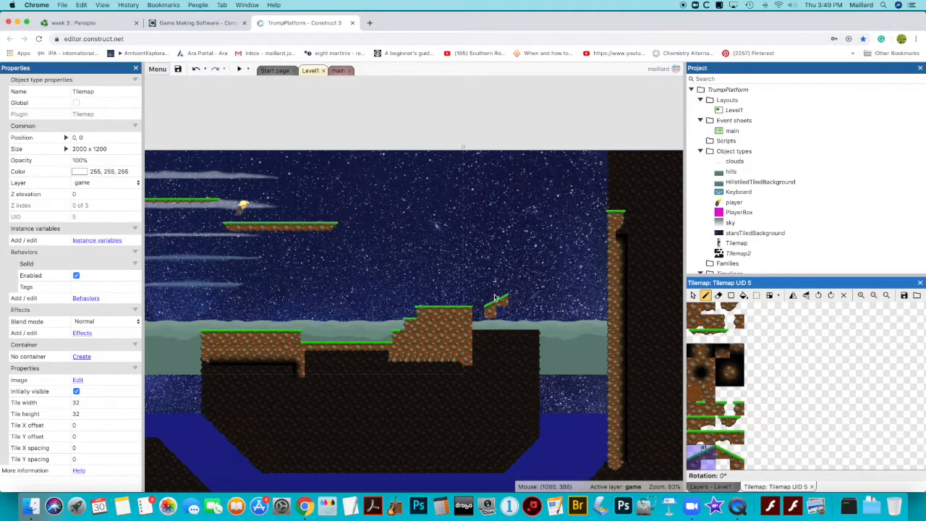
left_click(481, 301)
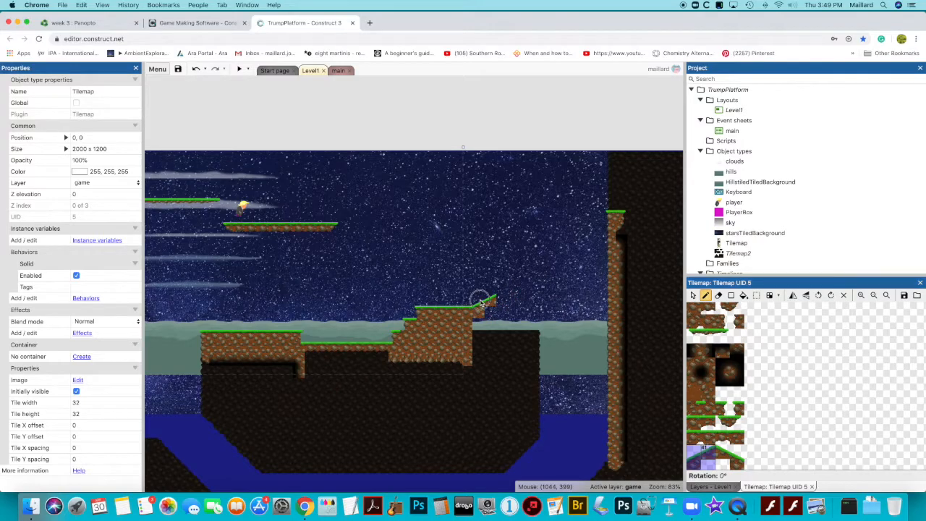
scroll(482, 301, "up", 1)
left_click(507, 297)
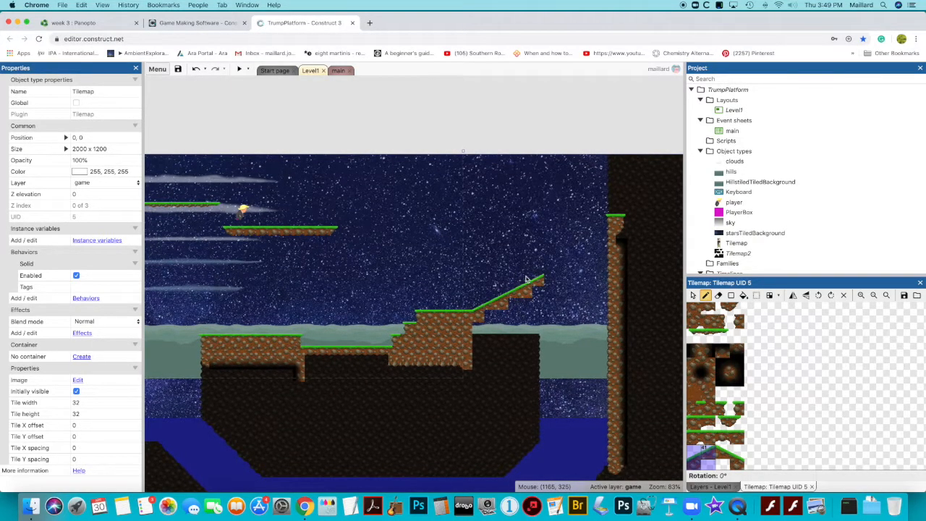
Place edge tiles beneath the upper end of the new slope
left_click(723, 406)
left_click(547, 278)
scroll(547, 278, "up", 1)
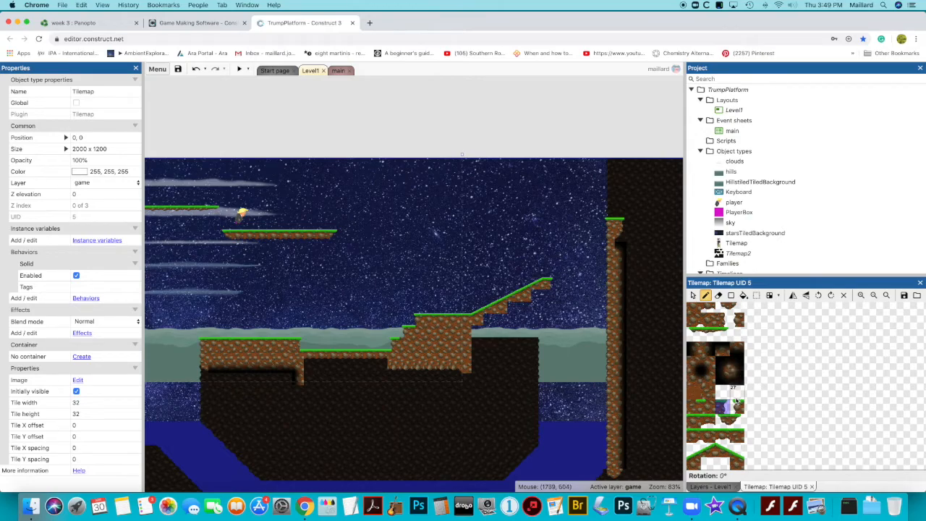
scroll(758, 406, "down", 1)
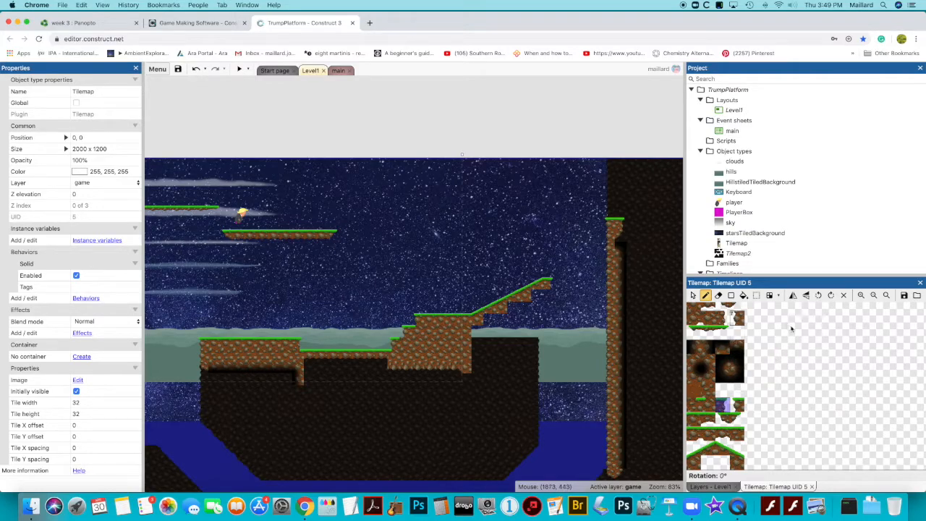
scroll(787, 429, "up", 1)
scroll(792, 422, "down", 1)
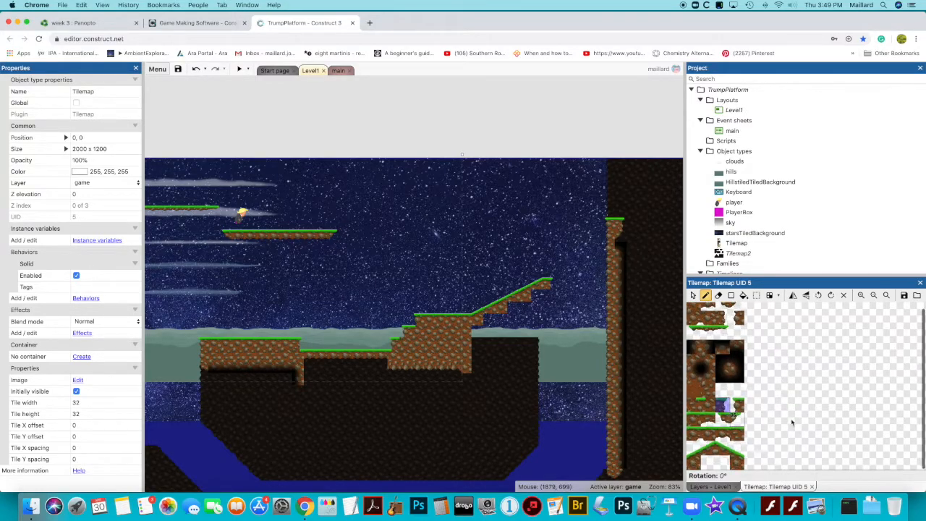
scroll(792, 422, "up", 1)
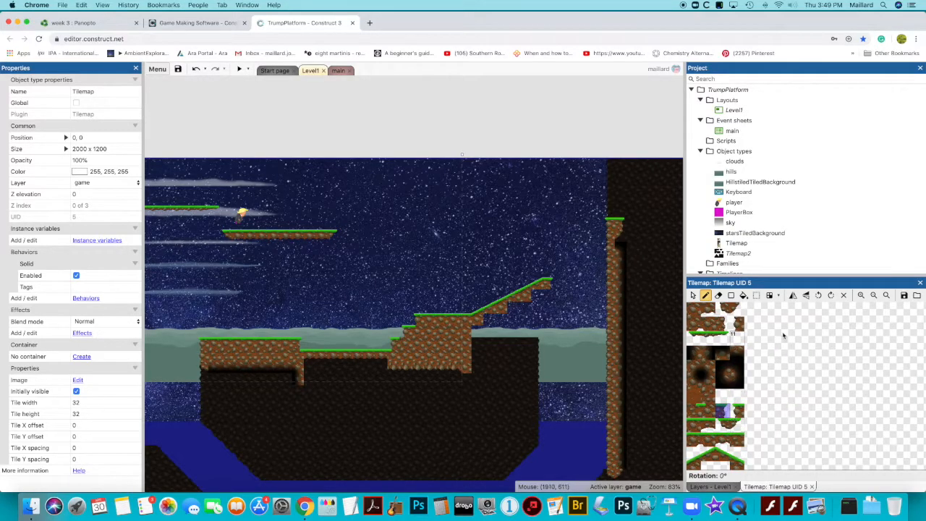
left_click(735, 309)
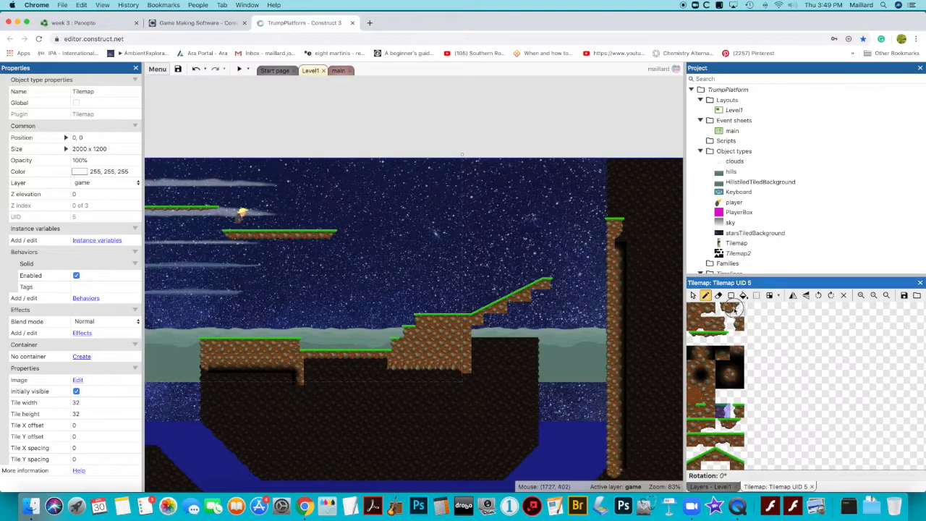
left_click(540, 304)
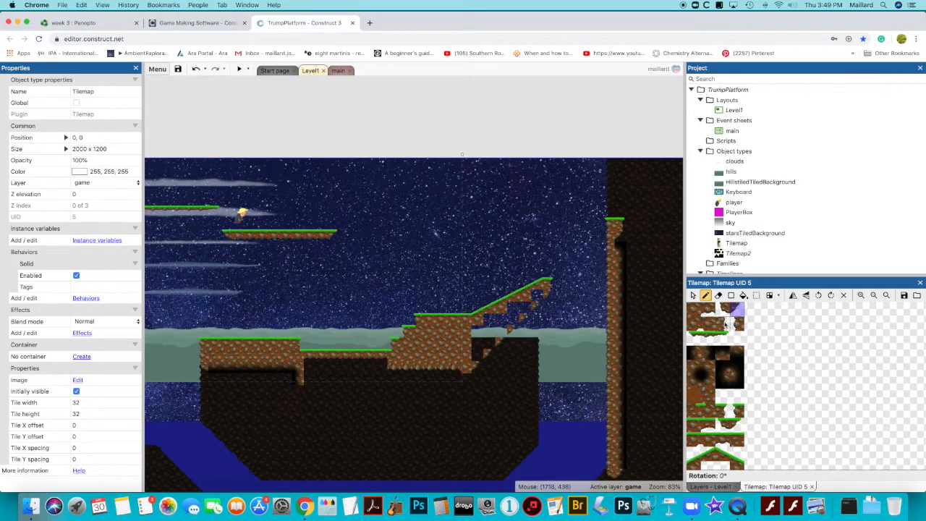
Fill the gap under the slope with dirt tiles down to the stepped ground below
left_click(697, 311)
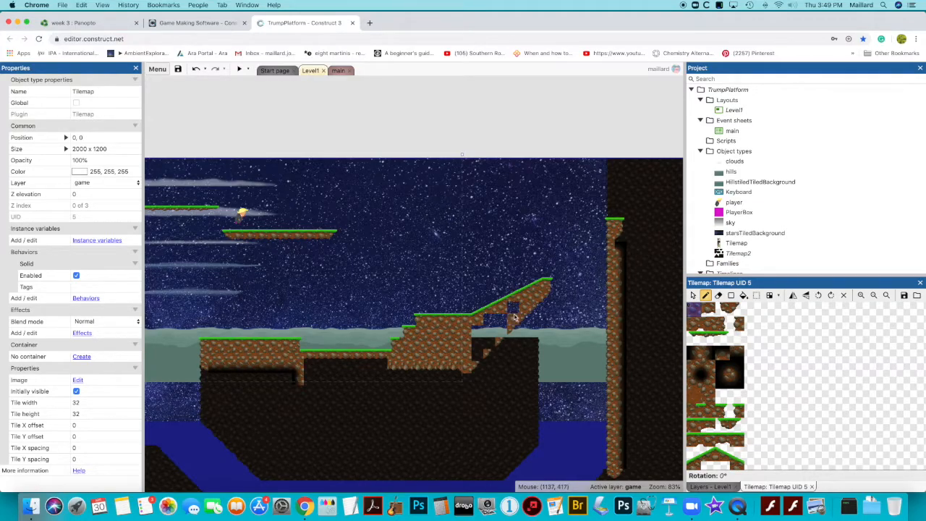
mouse_move(506, 318)
left_mouse_down()
mouse_move(477, 331)
mouse_move(474, 339)
mouse_move(486, 346)
mouse_move(475, 364)
left_mouse_up()
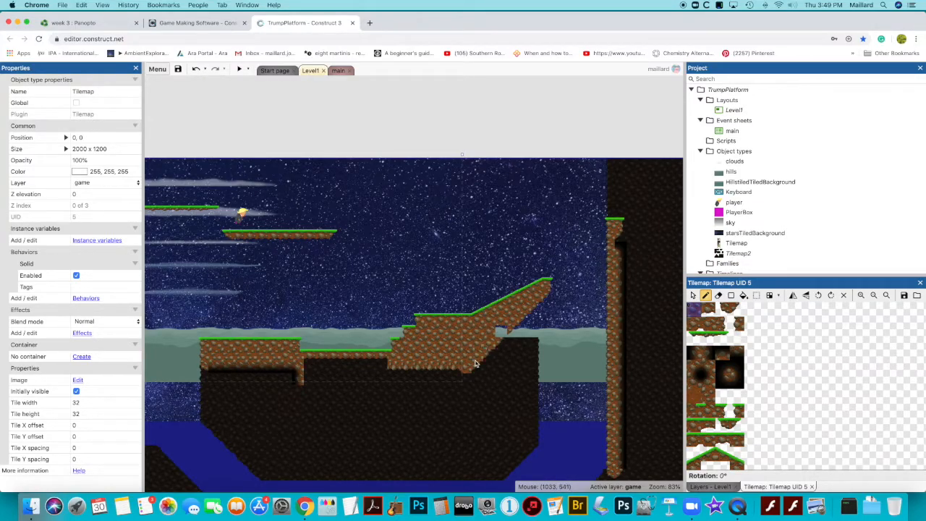
left_click(737, 381)
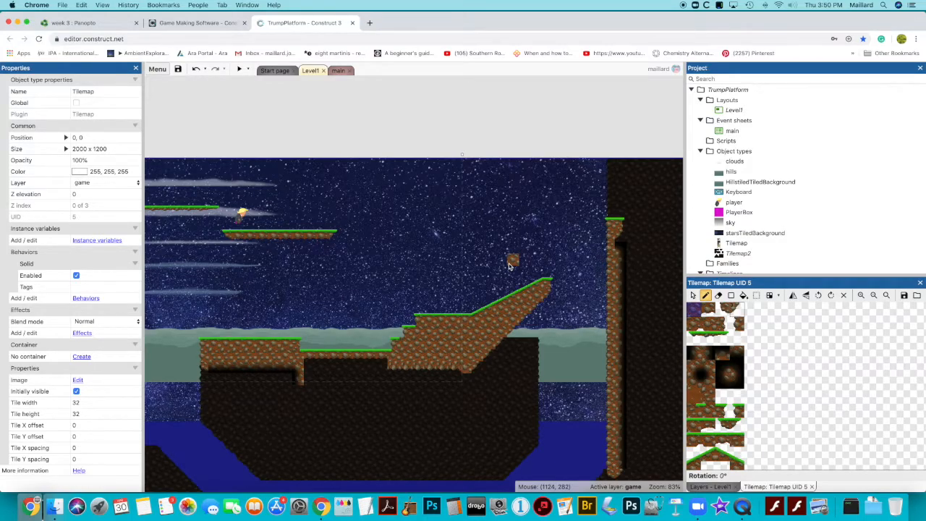
scroll(506, 235, "up", 3)
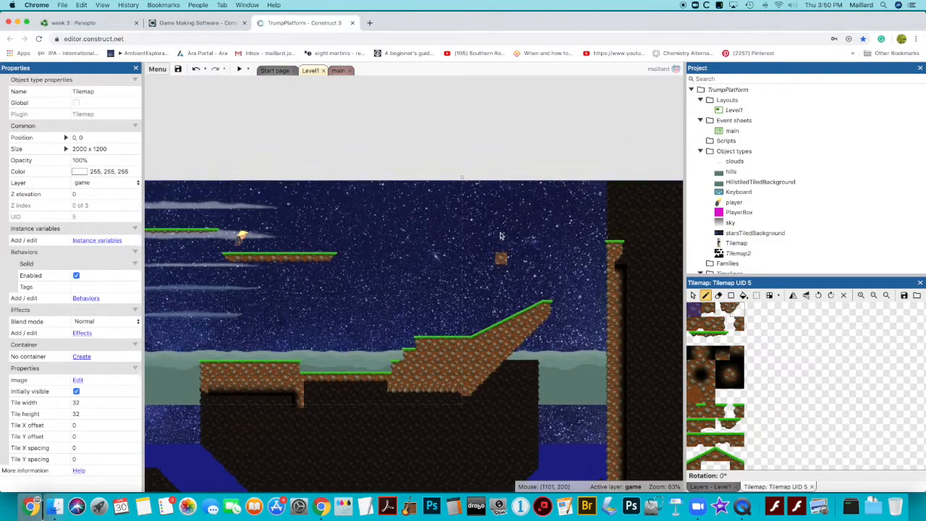